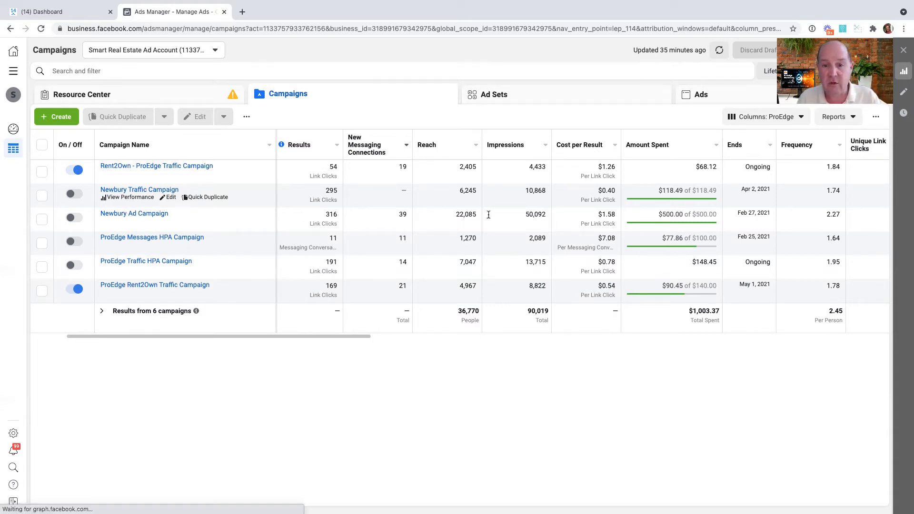
Start a new campaign and choose Messages as the campaign objective.
click(470, 214)
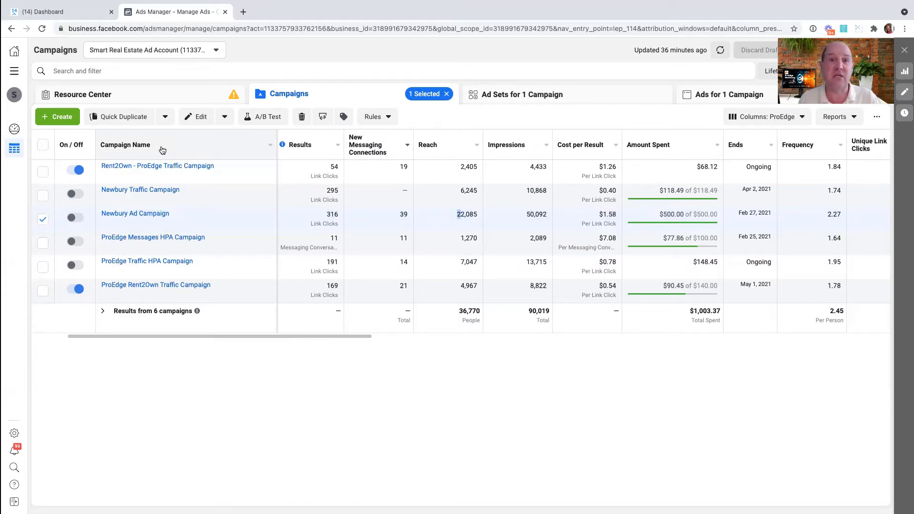
click(56, 117)
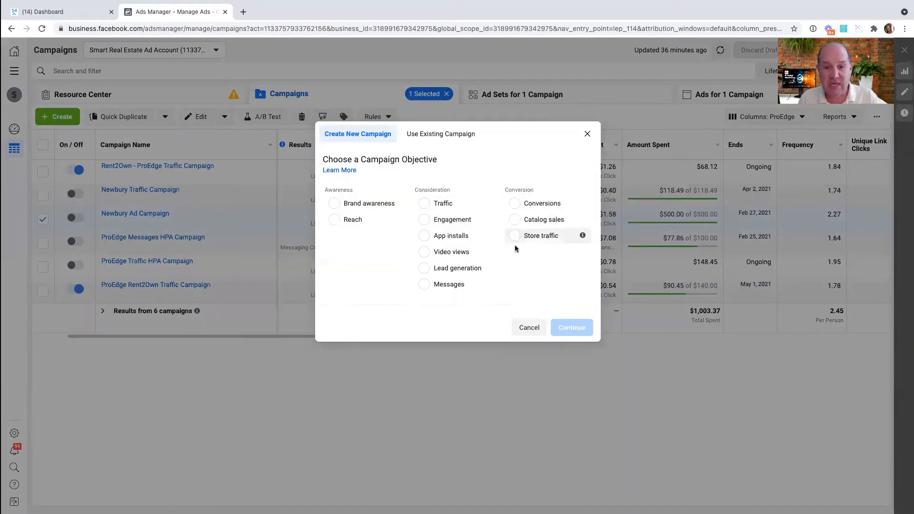
click(425, 285)
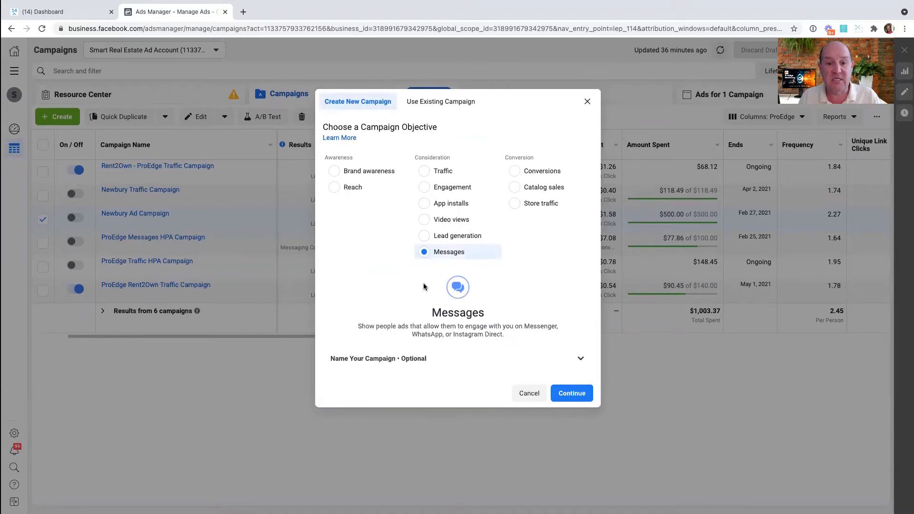
Name the new campaign "ProEdge Messenger Campaign - Rent2Own".
click(474, 366)
click(376, 372)
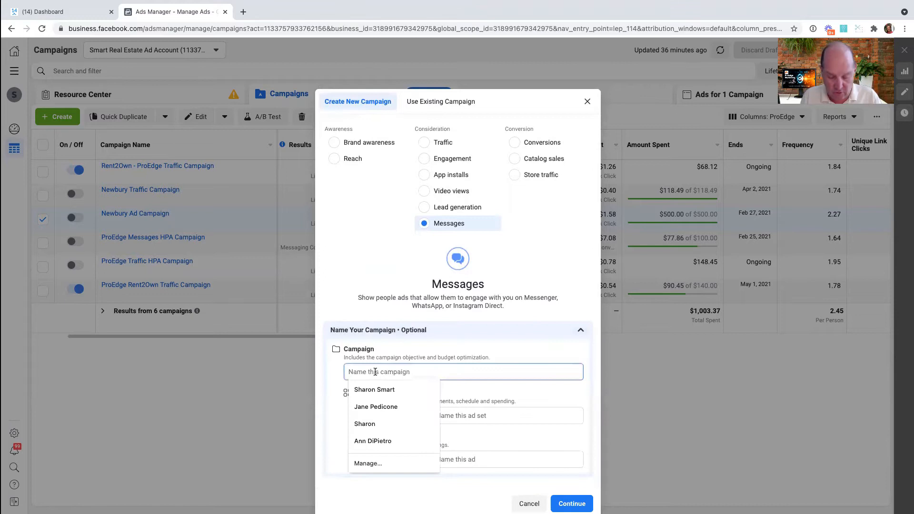
text(ProEdge Messenger Campaign - Renrt)
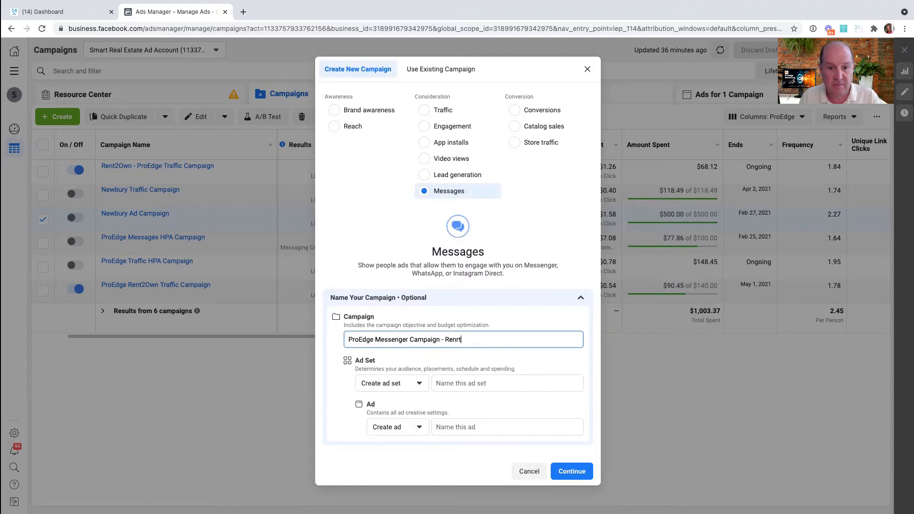
key(BackSpace)
key(BackSpace)
text(t2Own)
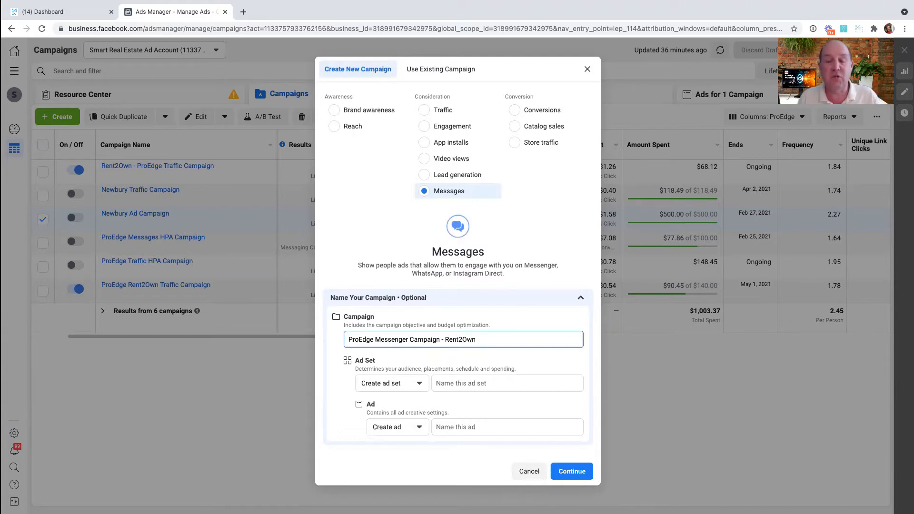
Name the campaign's new ad set "Montco +30".
click(459, 383)
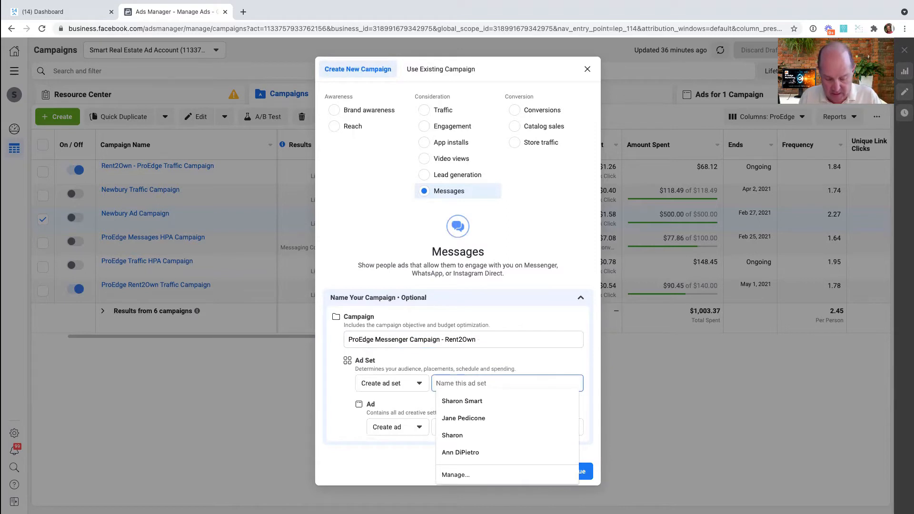
text(Montg)
key(BackSpace)
text(co)
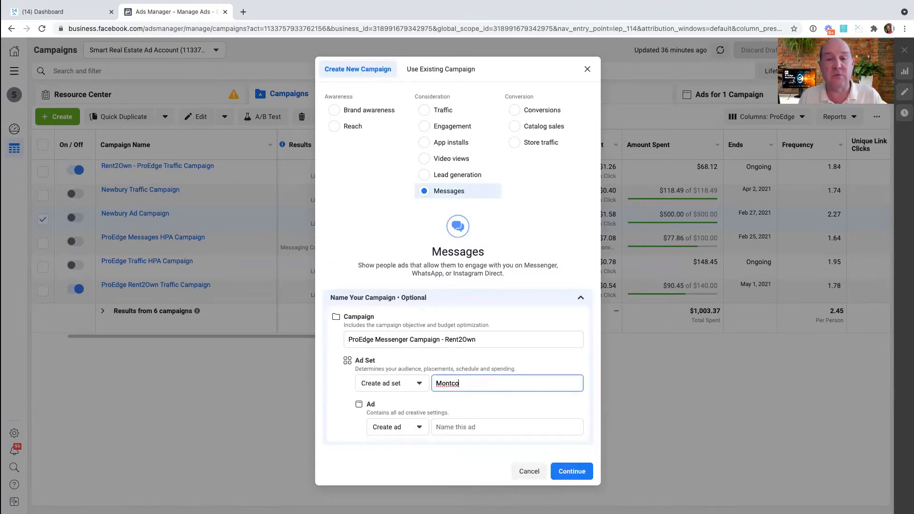
text( +30)
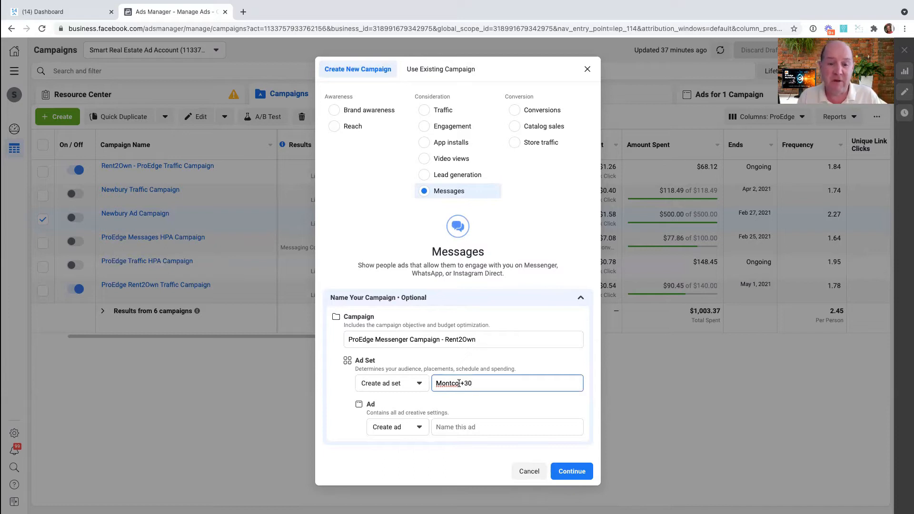
Name the new ad "Rent2Own Video Ad" and create the campaign with its ad set and ad.
click(446, 427)
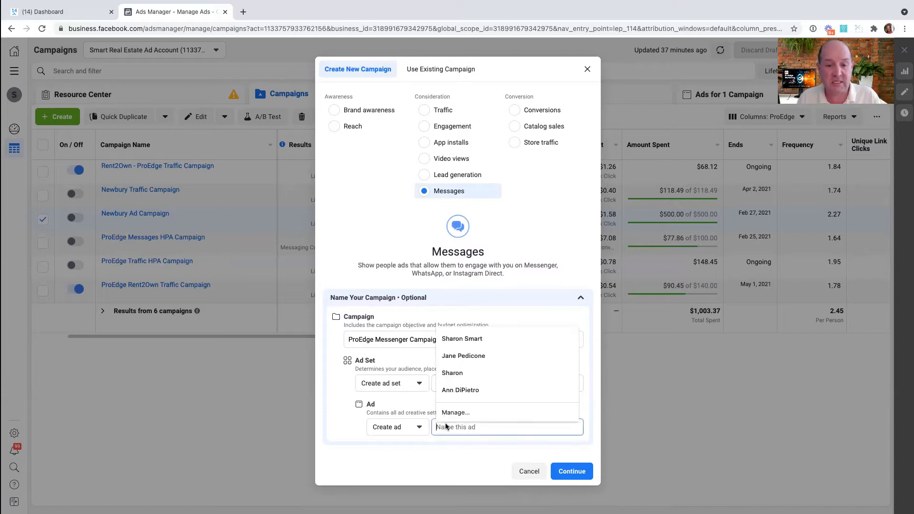
text(Ret)
text(nt)
text(2)
text(Own)
text( Video Ad)
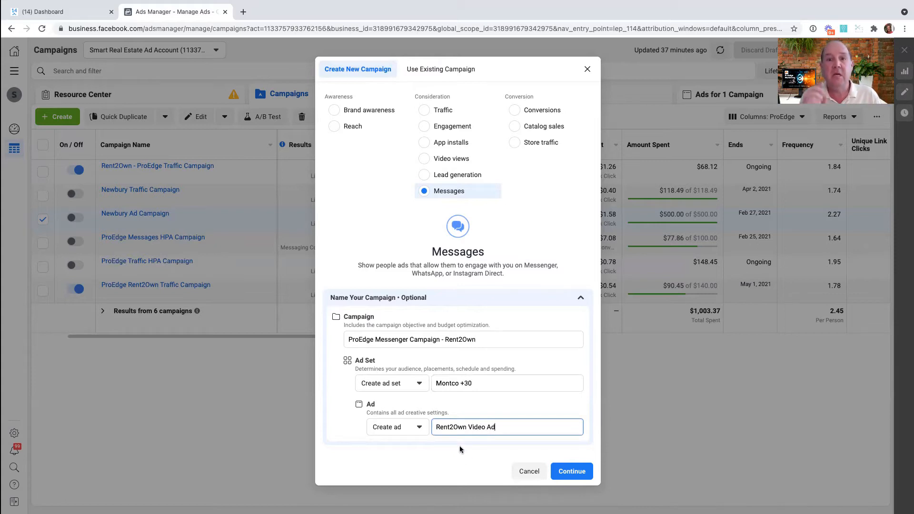
click(571, 473)
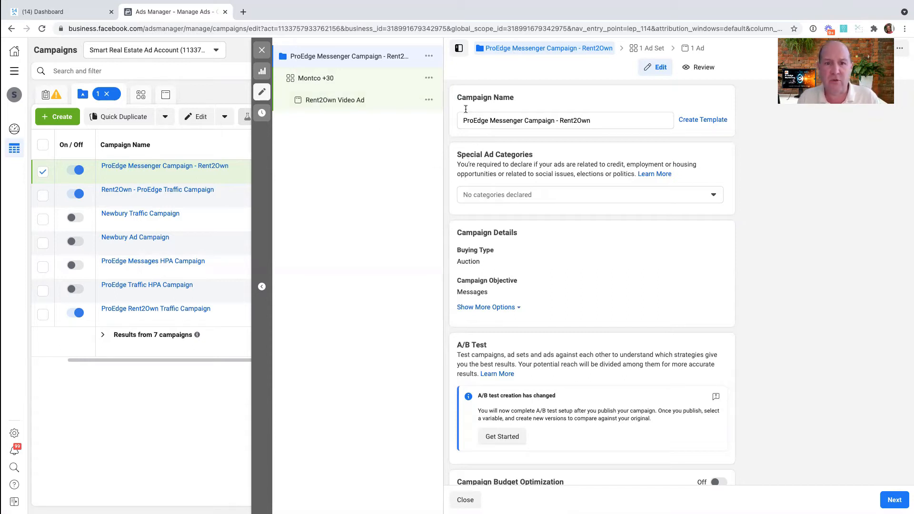
Declare Housing as the campaign's special ad category.
drag(466, 97, 527, 97)
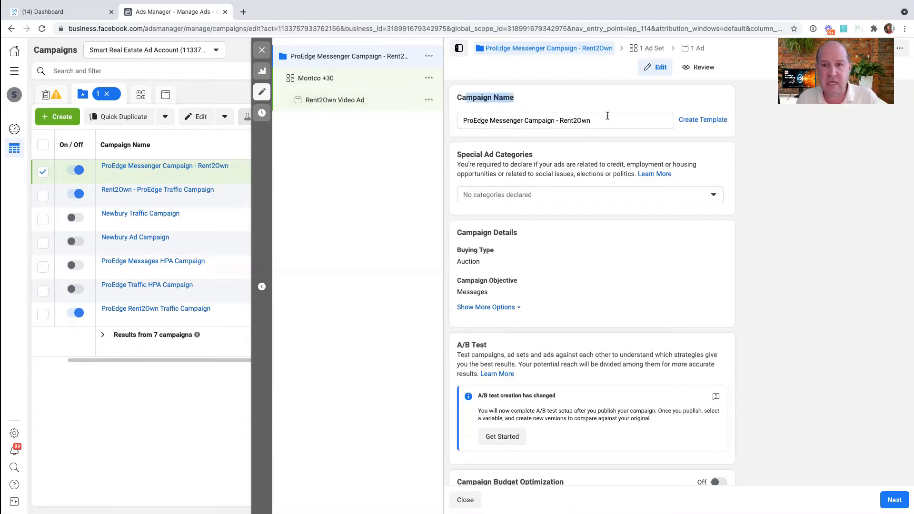
drag(462, 156, 530, 163)
click(541, 195)
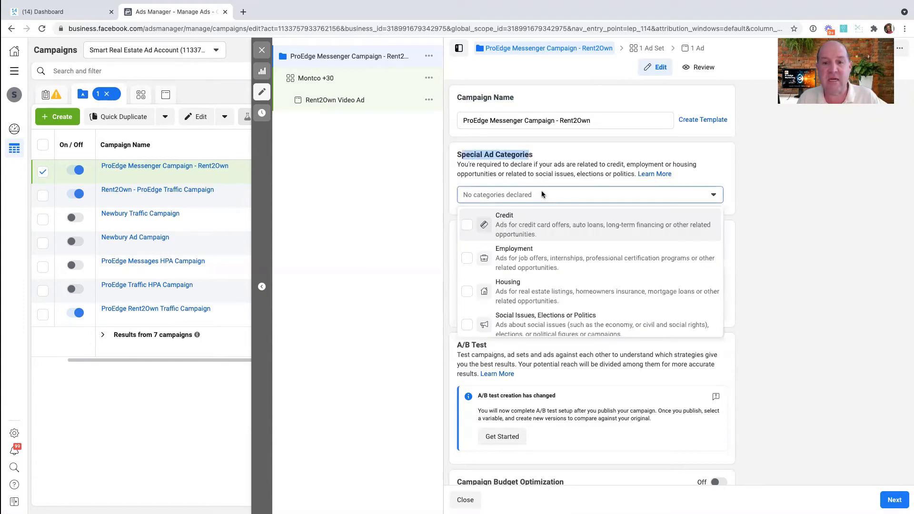
click(498, 291)
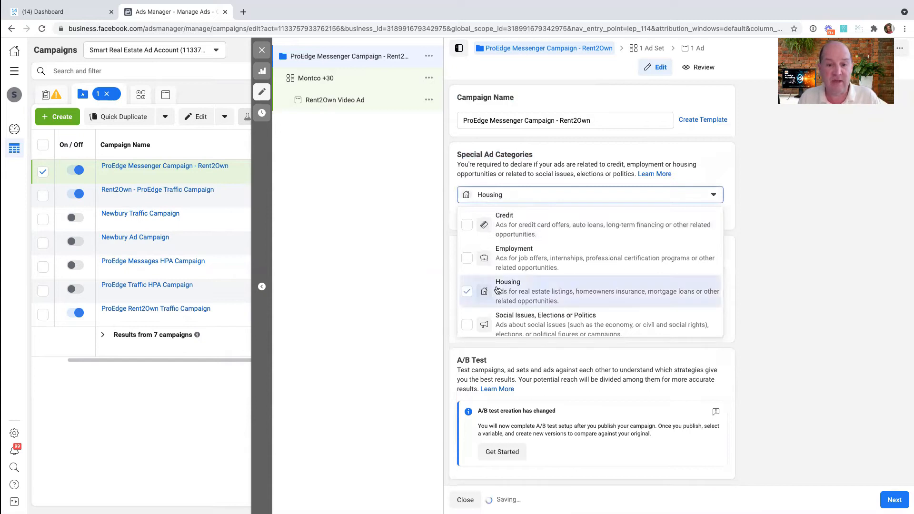
click(556, 157)
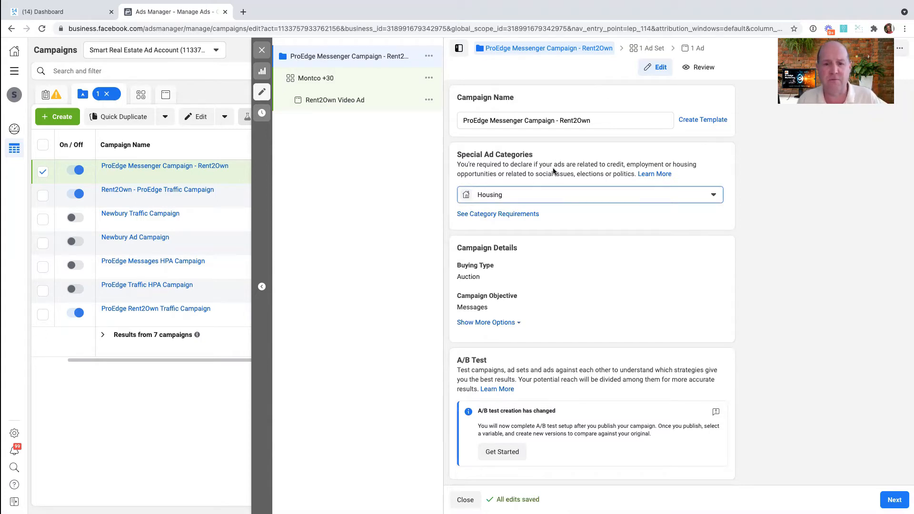
Continue from the campaign settings to the ad set settings and choose Click to Message as the ad type.
scroll(554, 162, down, 3)
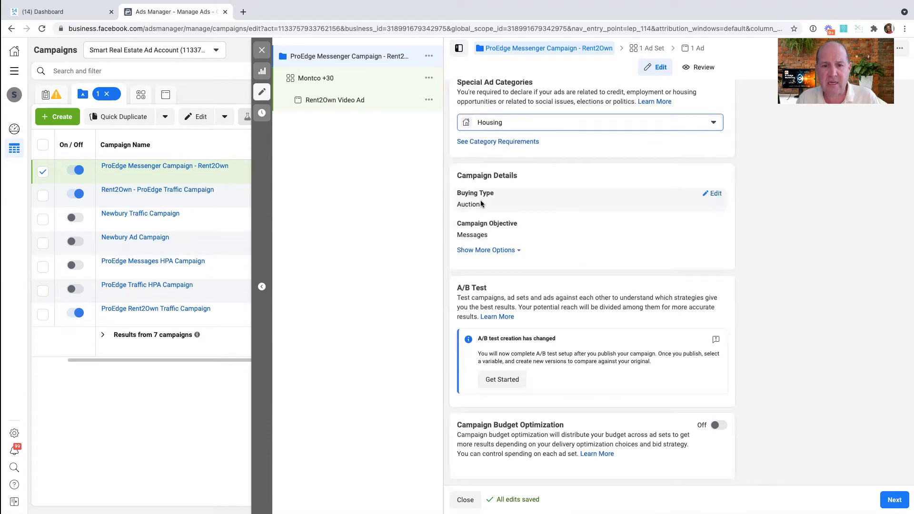
click(489, 252)
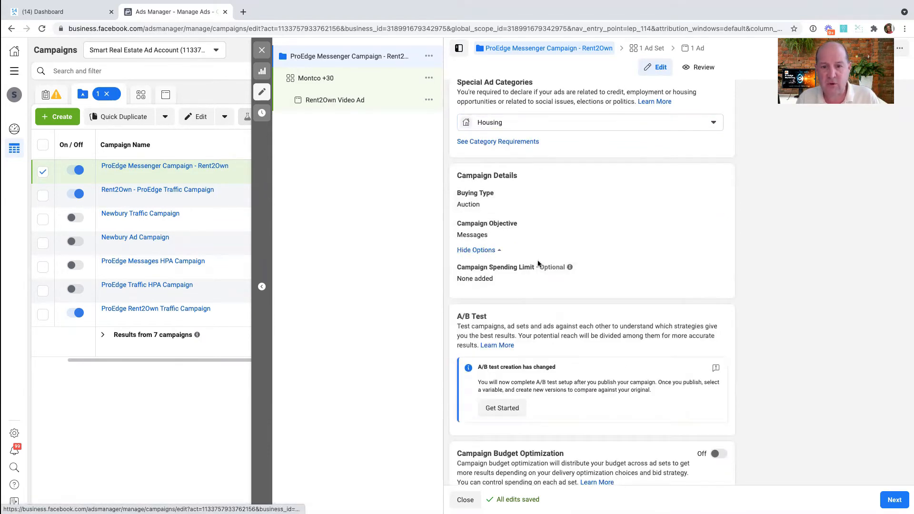
click(484, 251)
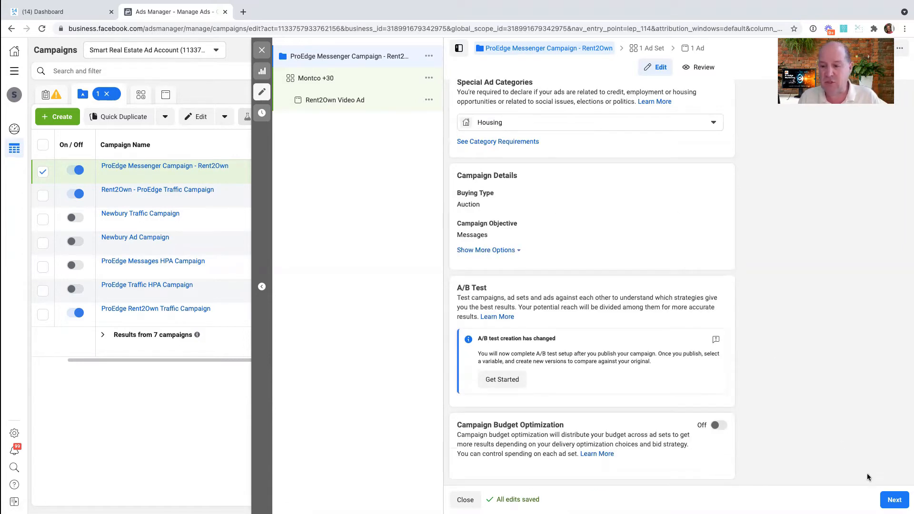
click(893, 500)
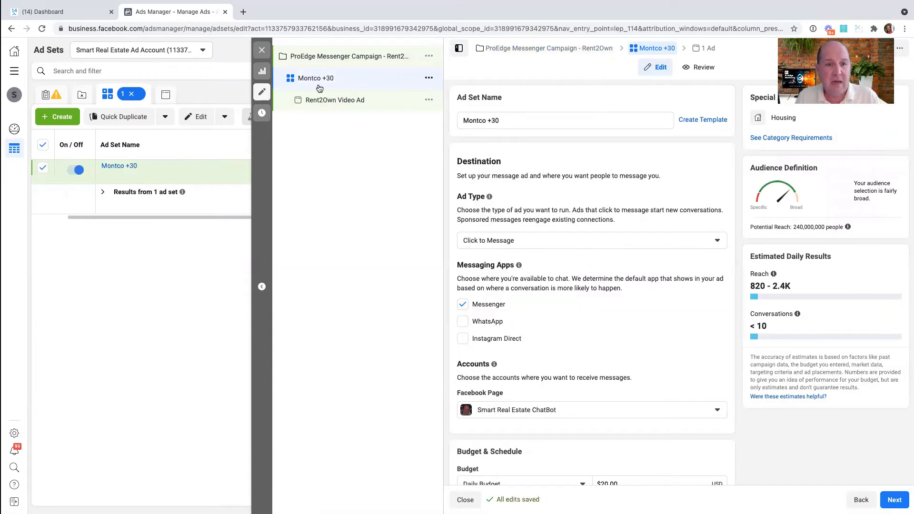
click(493, 242)
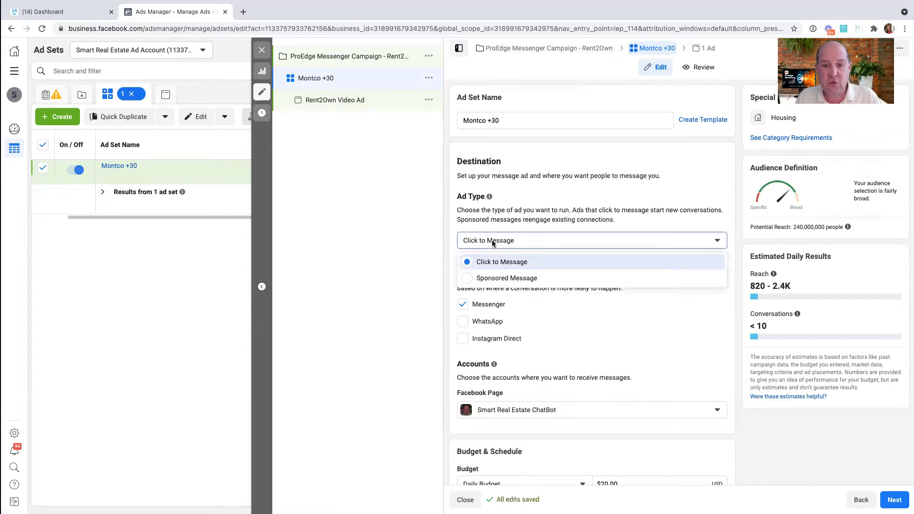
click(490, 266)
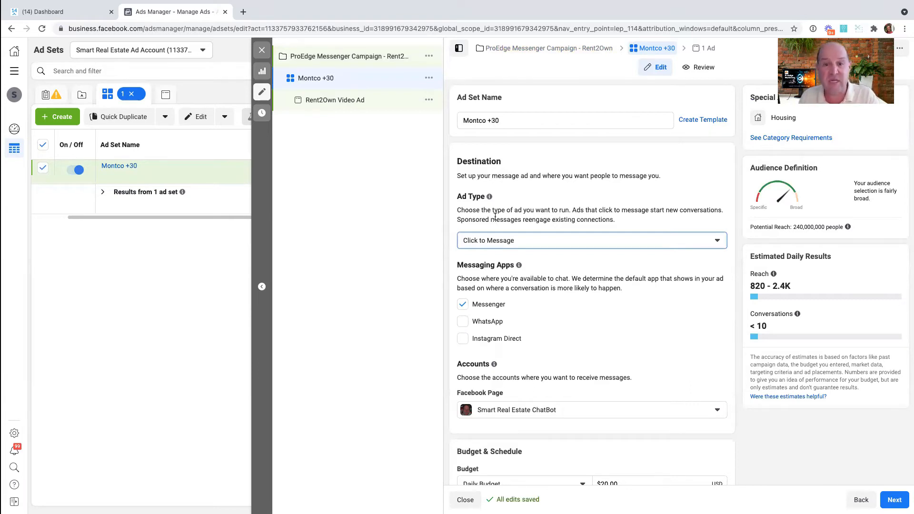
Try adding WhatsApp and Instagram Direct as messaging apps, and clear both again.
scroll(496, 217, down, 3)
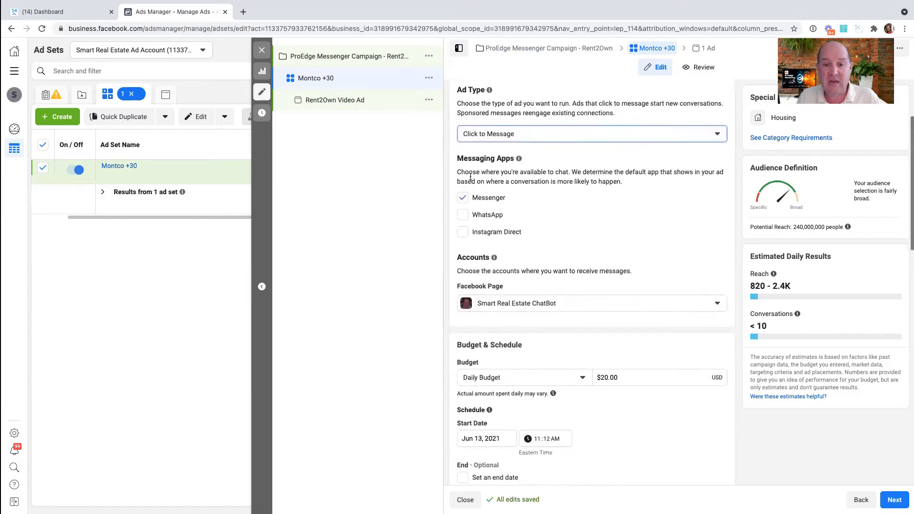
drag(465, 154, 513, 157)
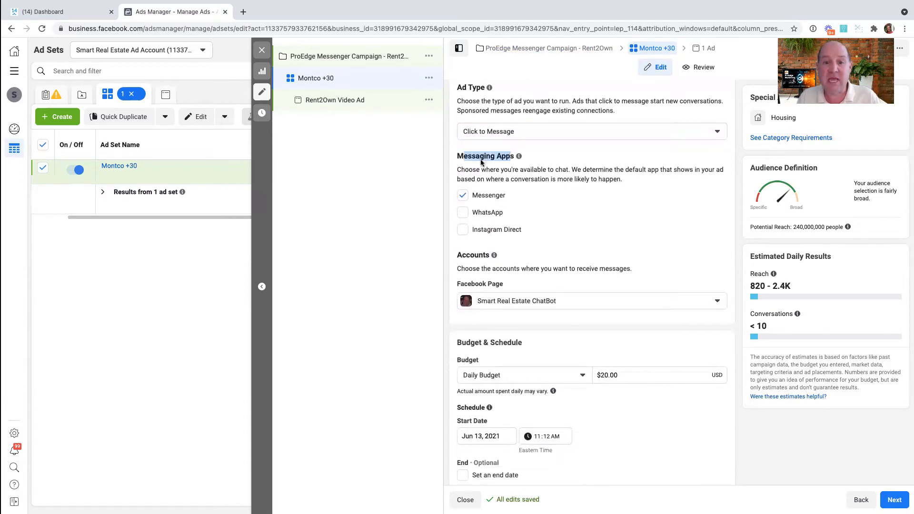
click(462, 213)
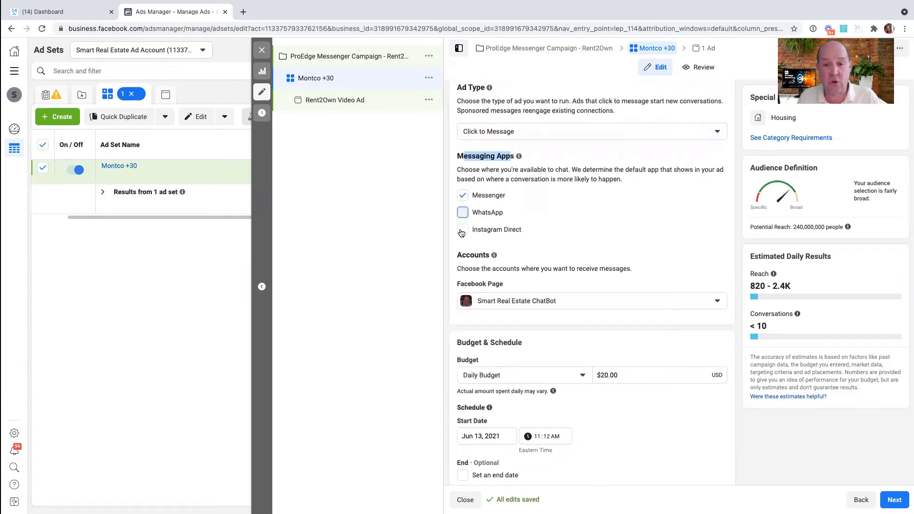
click(462, 232)
click(463, 230)
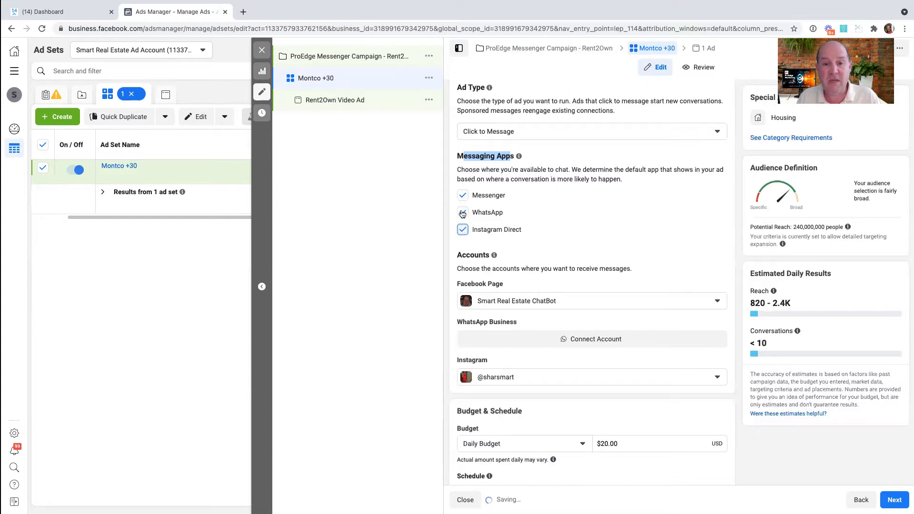
click(464, 213)
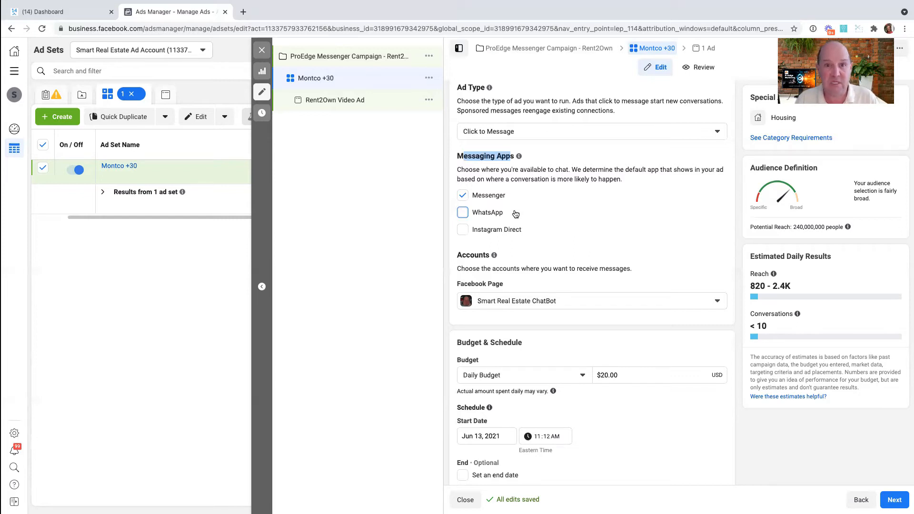
Keep the ad set on a daily budget and set the amount to $5.00.
scroll(544, 254, down, 3)
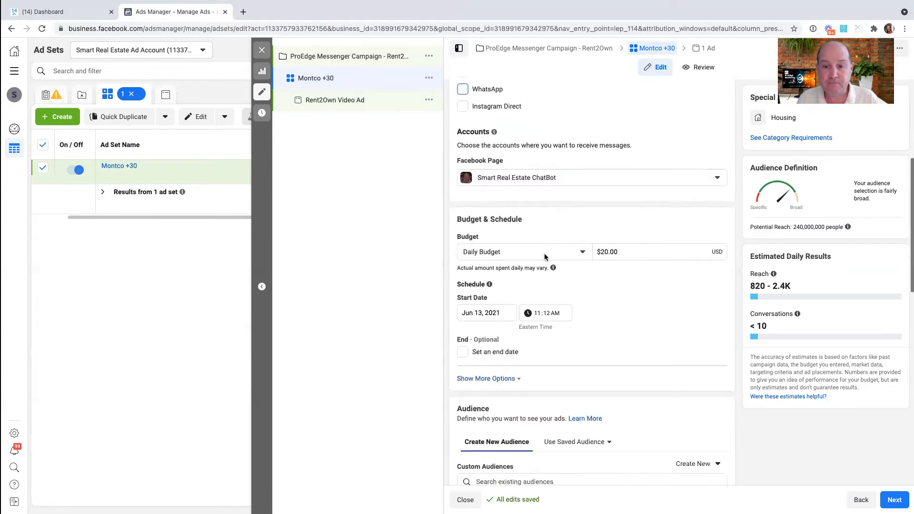
scroll(526, 207, up, 1)
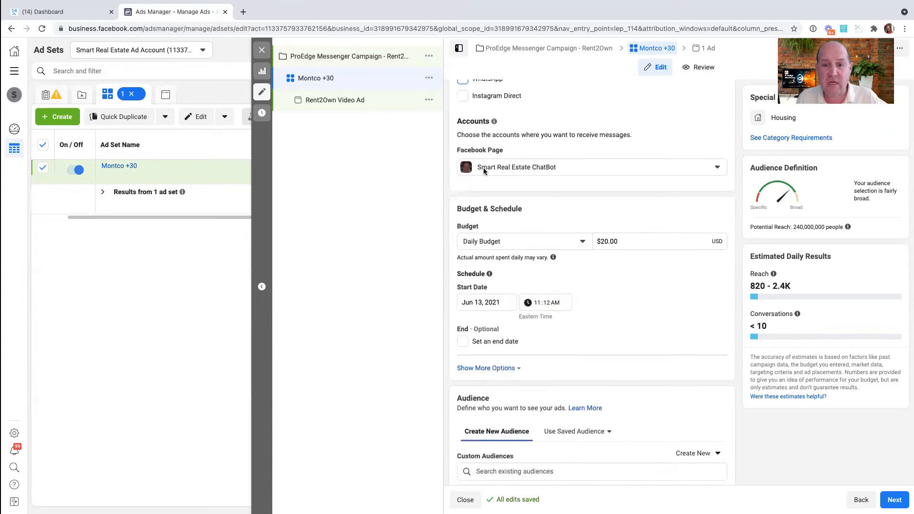
scroll(516, 239, down, 2)
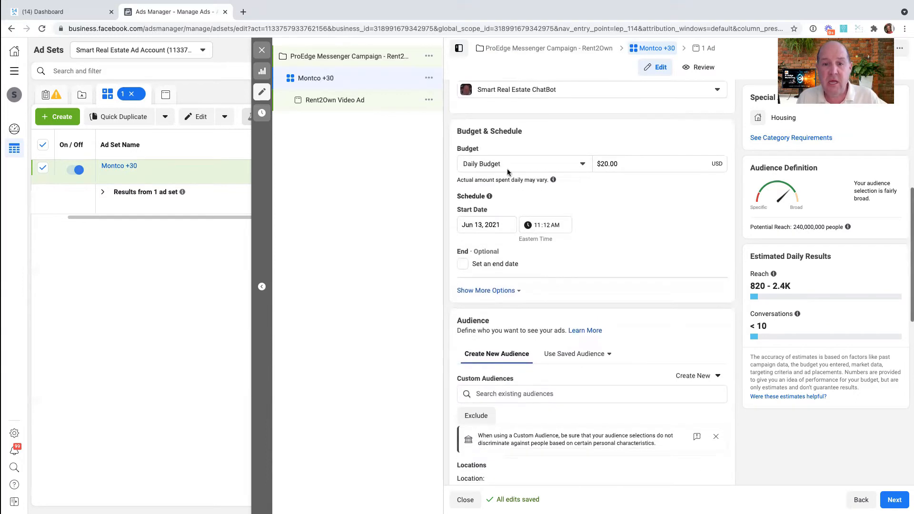
drag(461, 127, 525, 128)
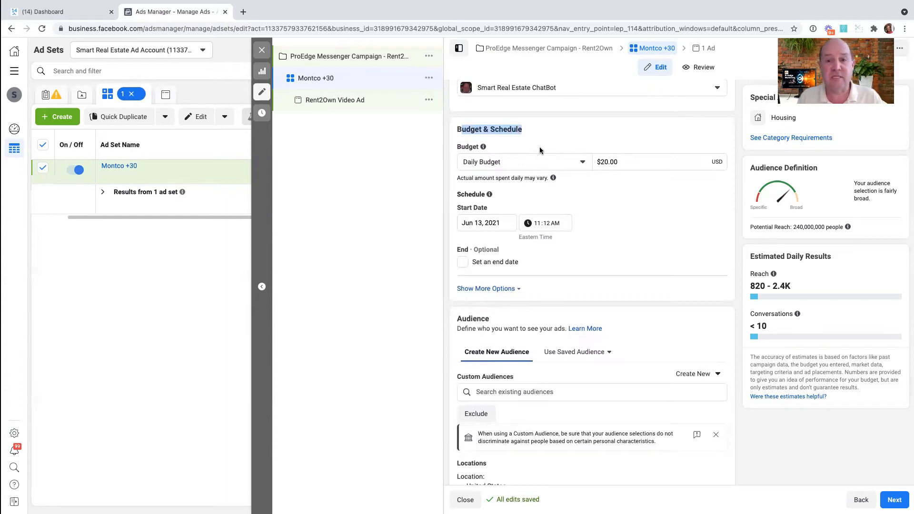
click(541, 160)
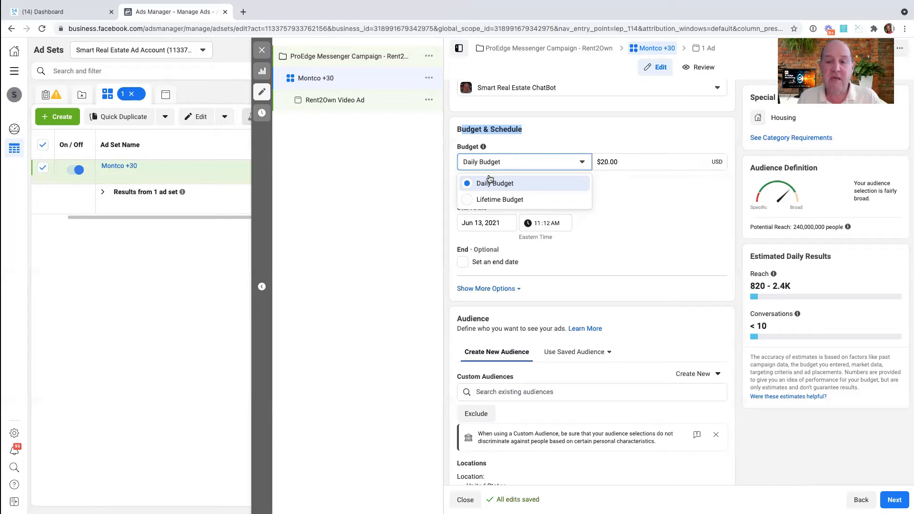
click(606, 186)
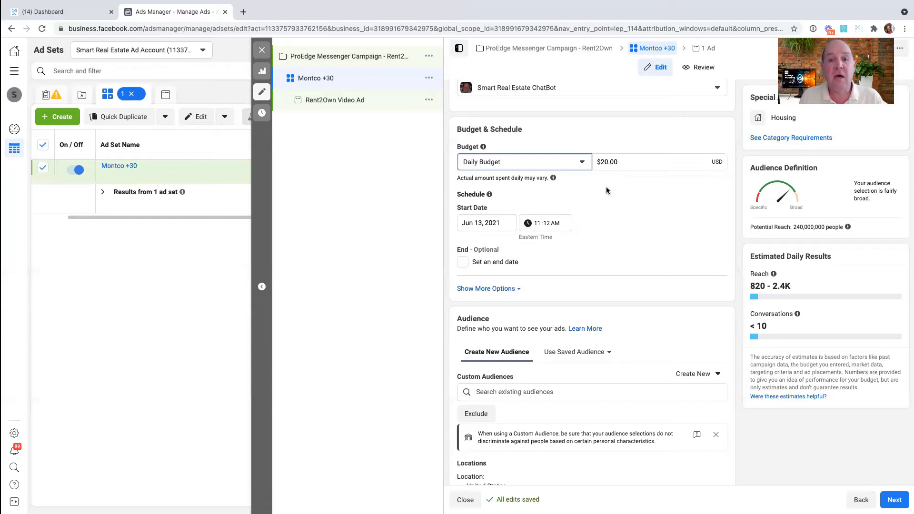
drag(618, 162, 595, 162)
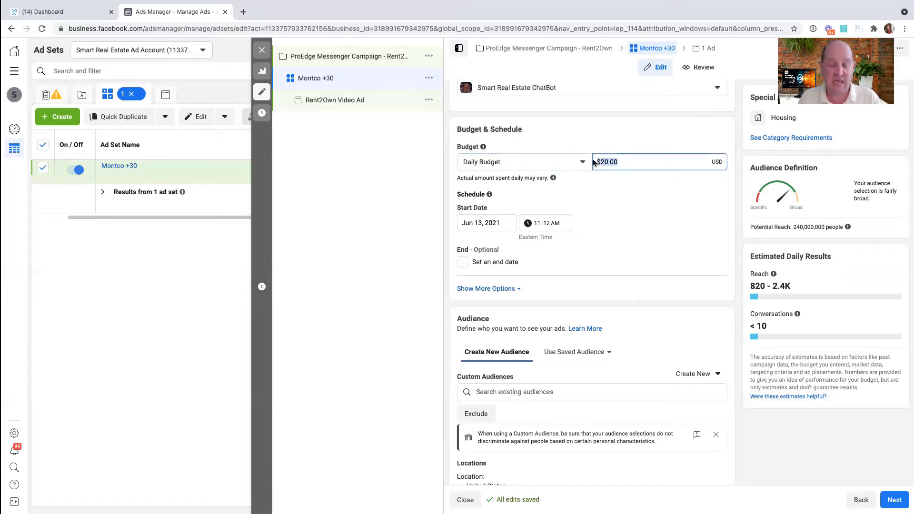
text(5)
click(613, 206)
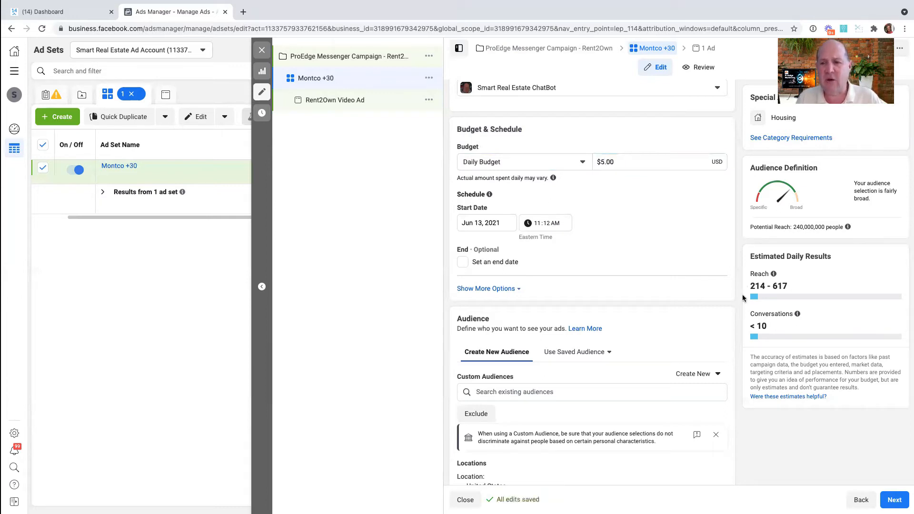
Review the estimated daily reach and the ad set's schedule, and try the end-date option before clearing it again.
drag(788, 286, 749, 287)
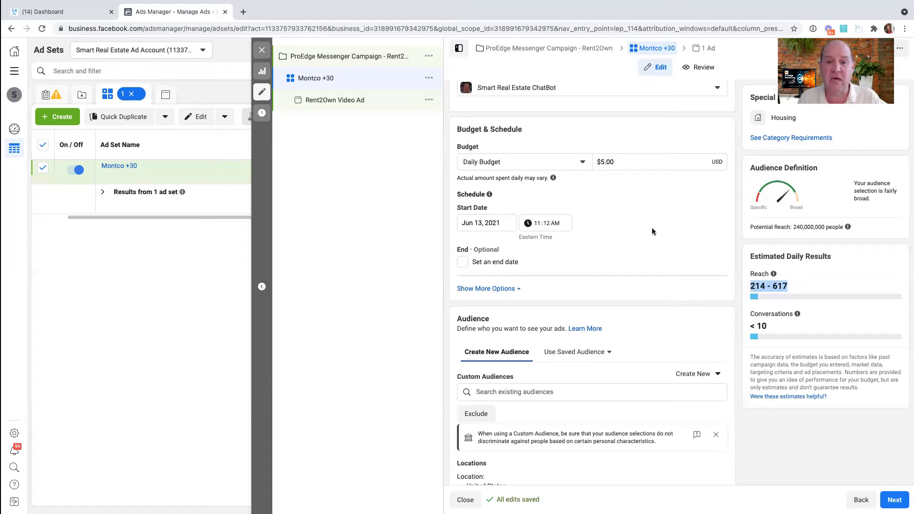
scroll(652, 231, down, 3)
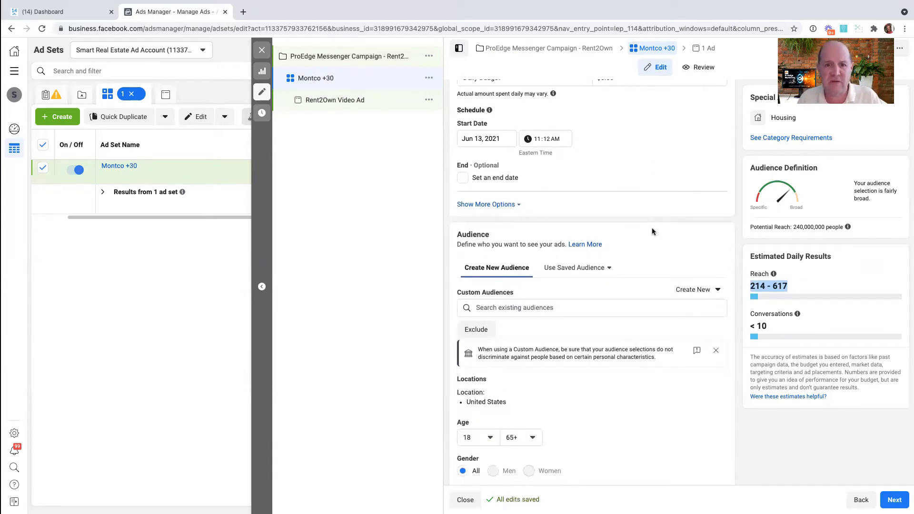
scroll(652, 231, up, 2)
scroll(653, 232, down, 3)
scroll(652, 232, up, 1)
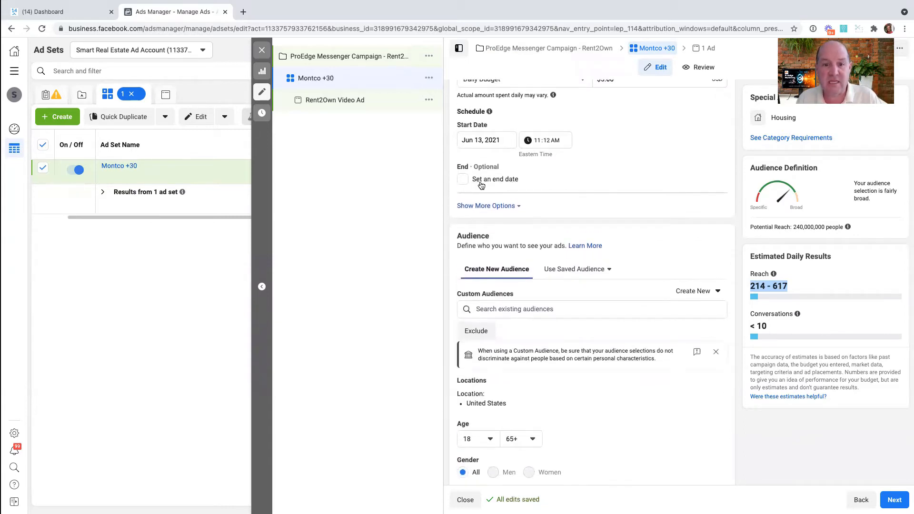
scroll(515, 167, up, 1)
scroll(514, 169, up, 1)
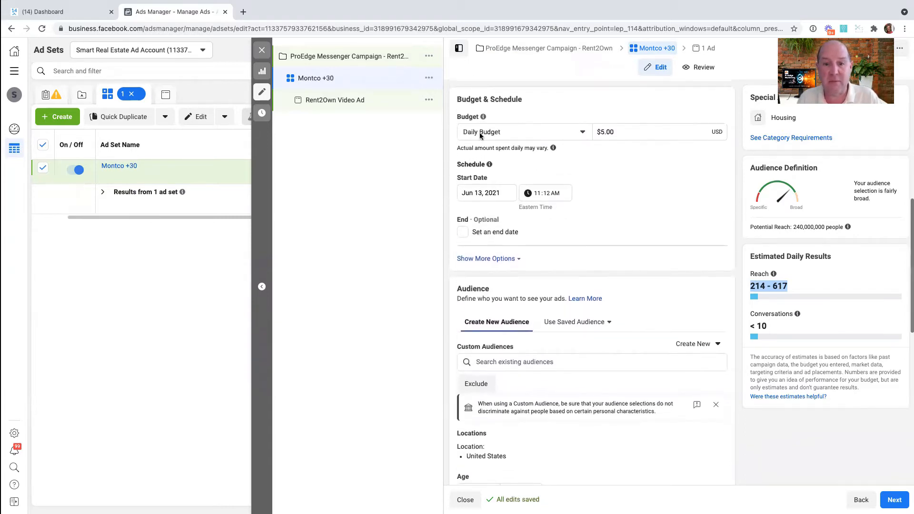
click(491, 237)
click(490, 238)
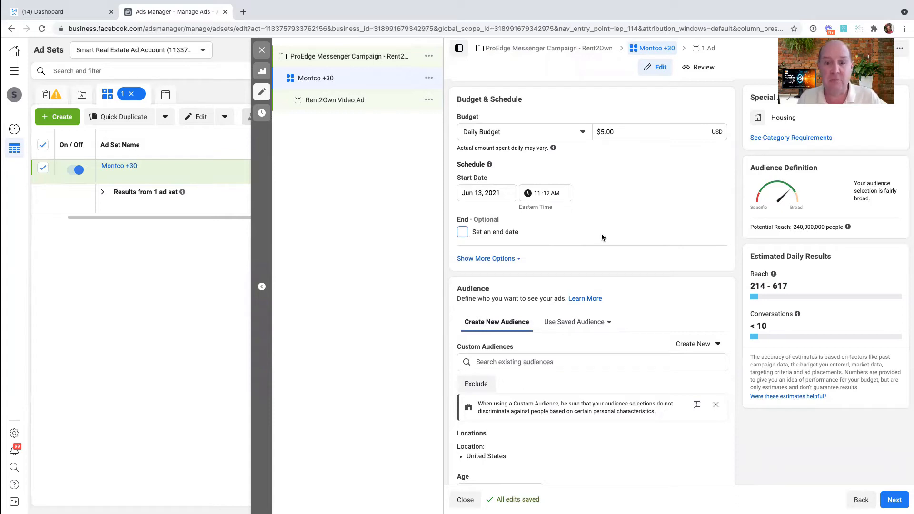
Dismiss the Custom Audience notice and remove United States from the ad set's audience locations.
scroll(601, 237, down, 5)
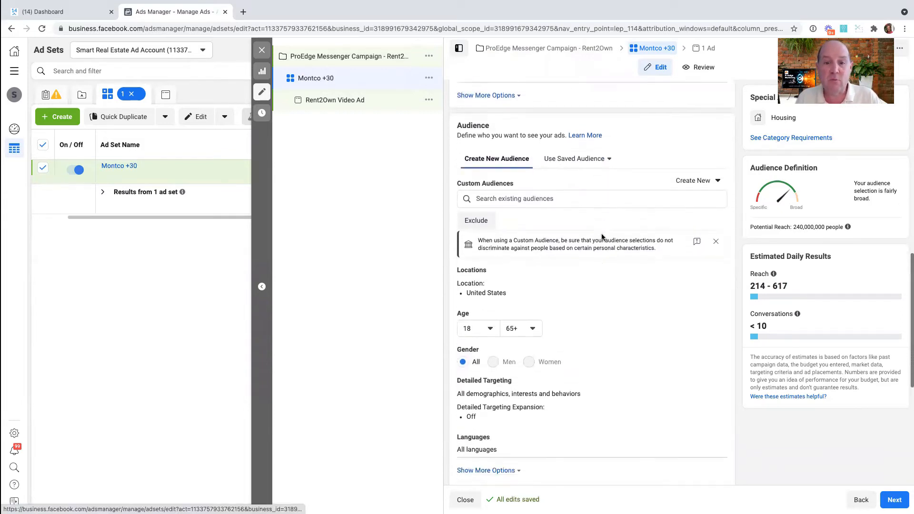
scroll(602, 236, down, 1)
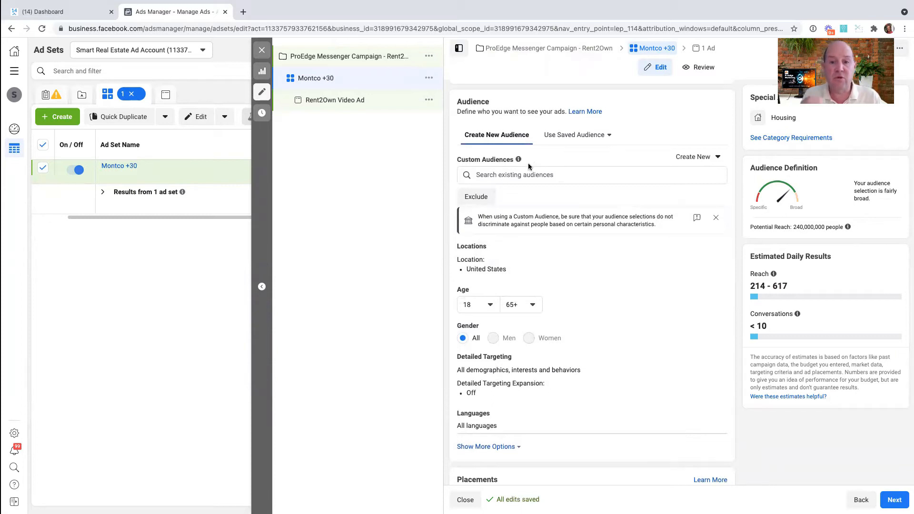
click(716, 218)
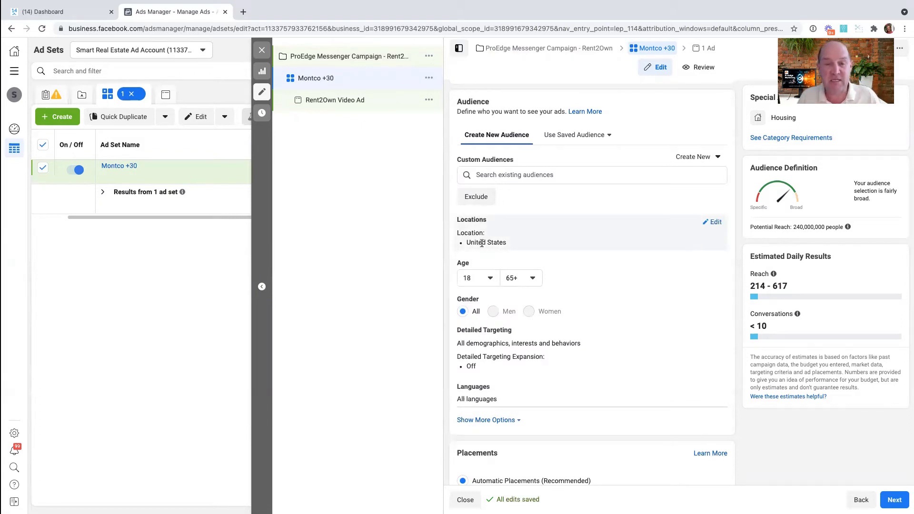
drag(456, 331, 512, 335)
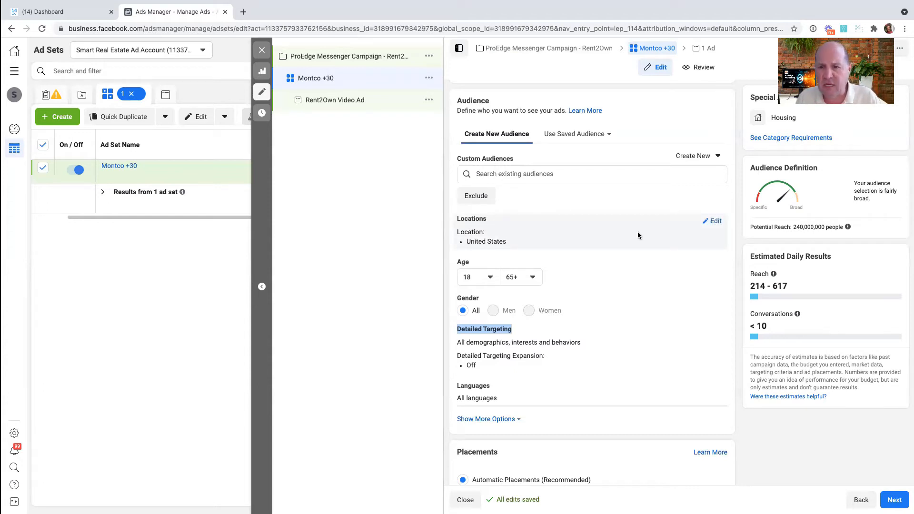
click(716, 222)
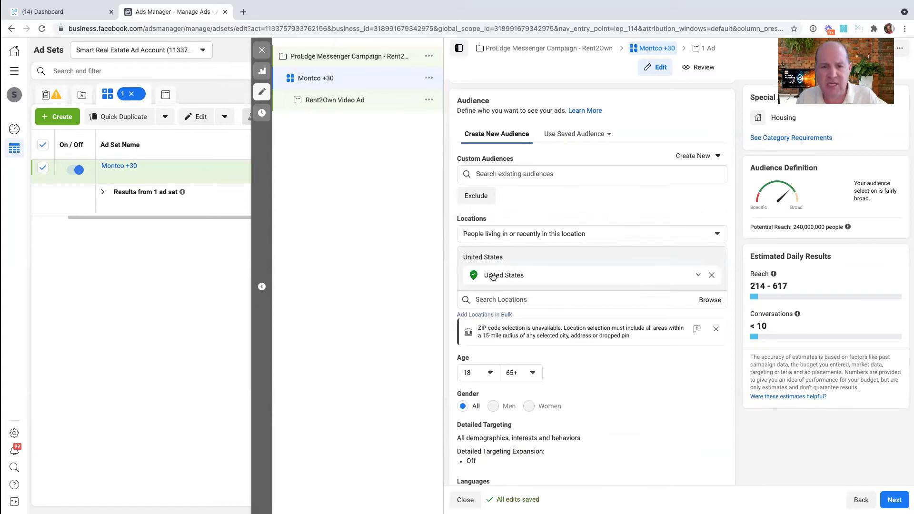
click(711, 275)
Limit location targeting to people living in this location and add North Wales, Pennsylvania, United States.
click(489, 266)
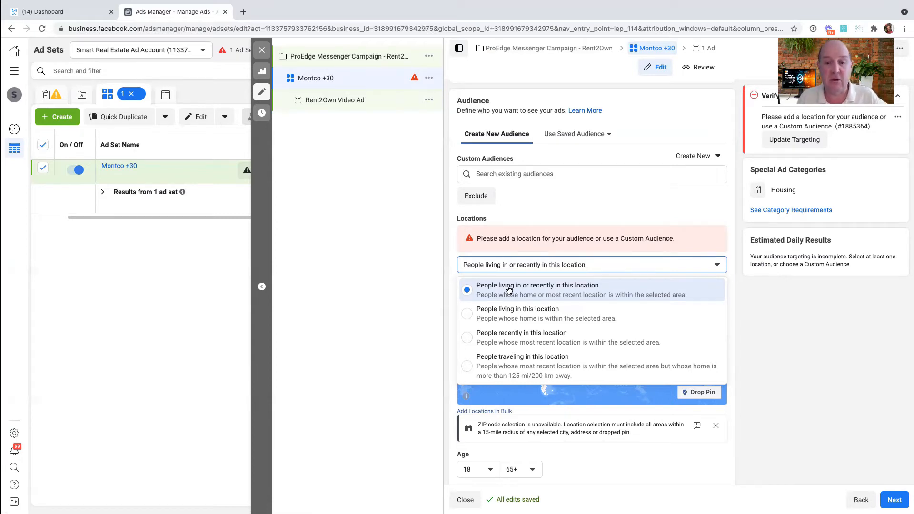
click(465, 312)
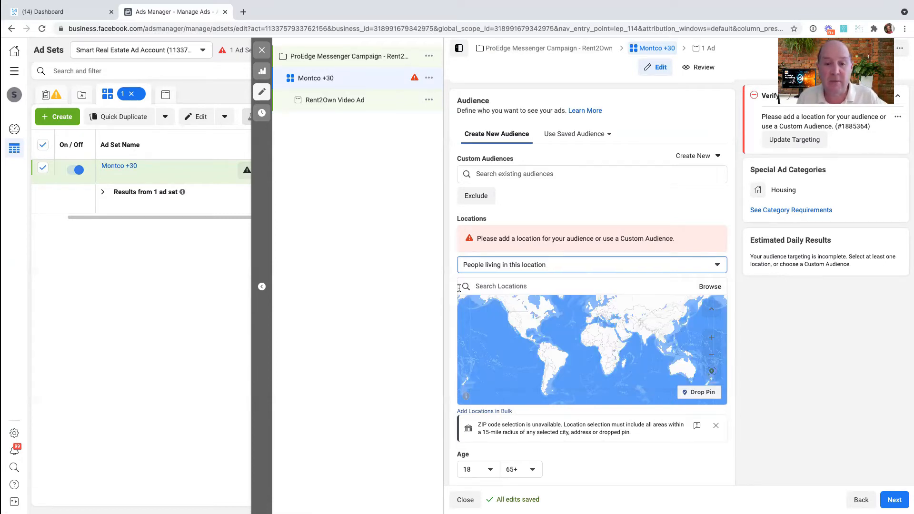
click(484, 287)
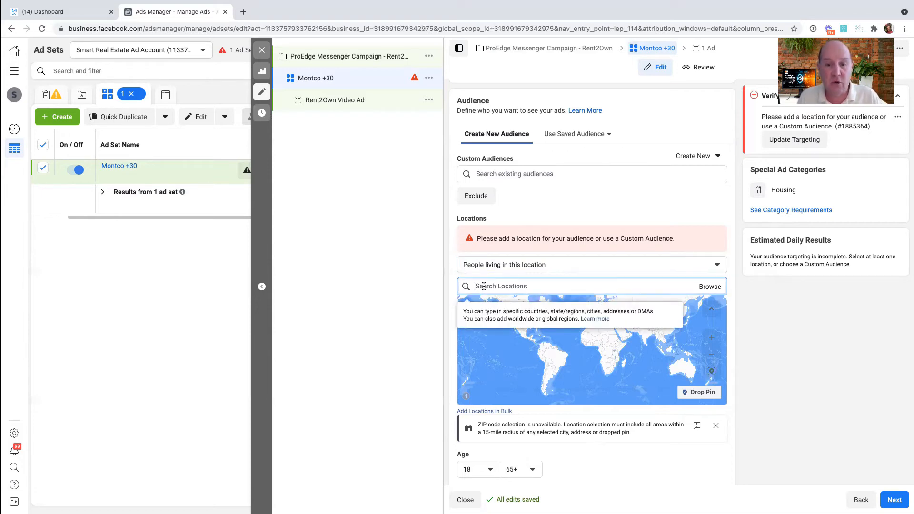
text(north wales)
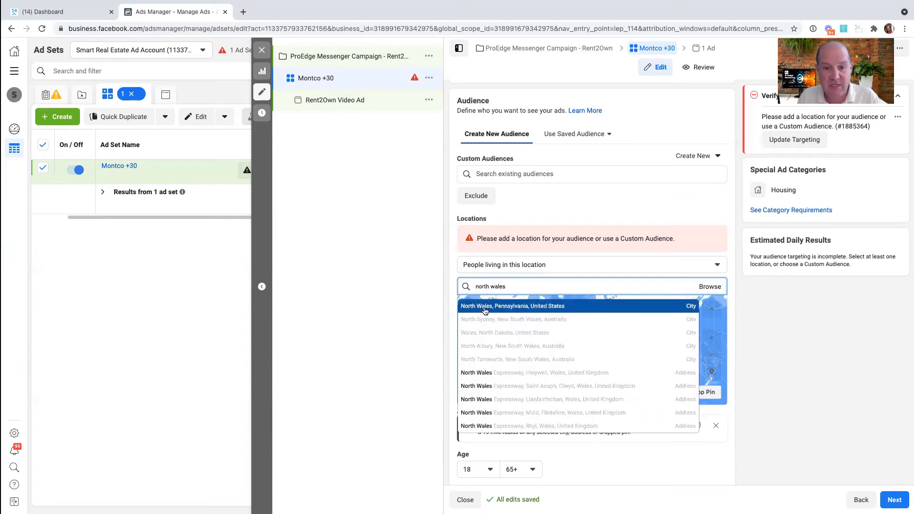
click(489, 308)
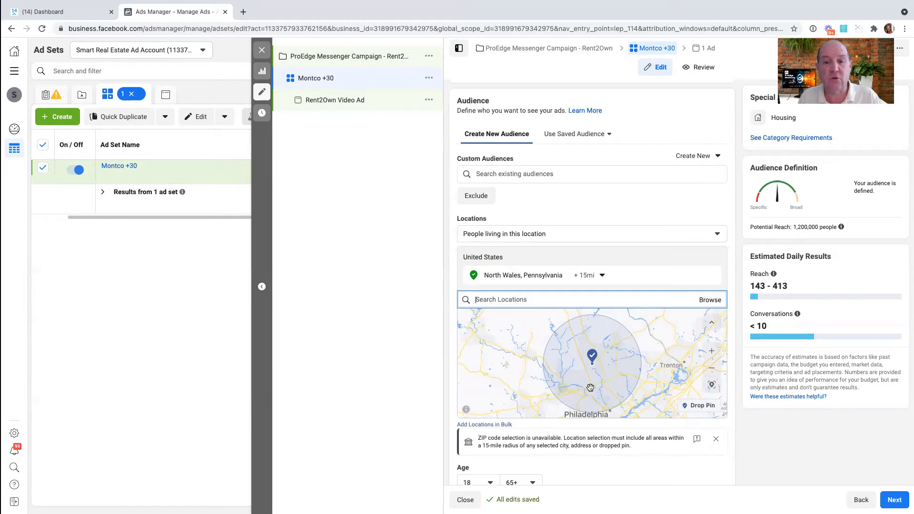
Try a 50-mile radius around North Wales, Pennsylvania, and reduce it to 20 miles.
click(602, 277)
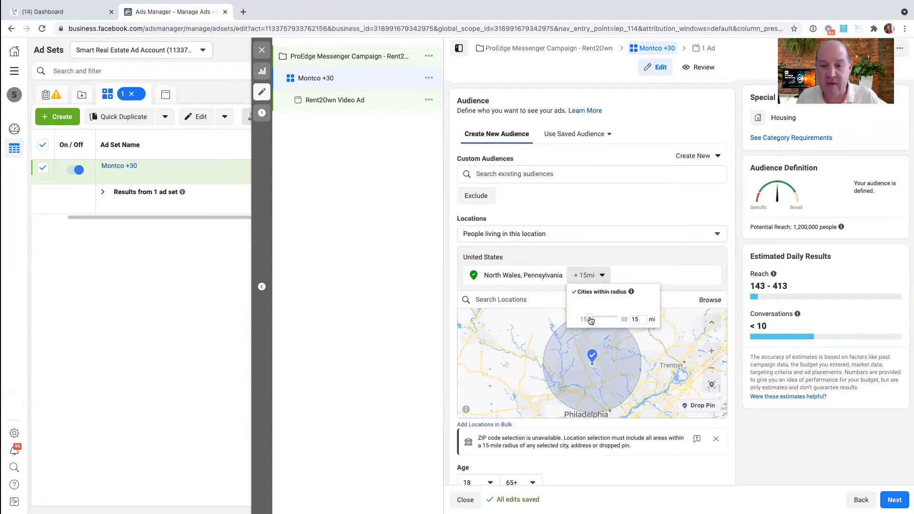
drag(590, 318, 620, 317)
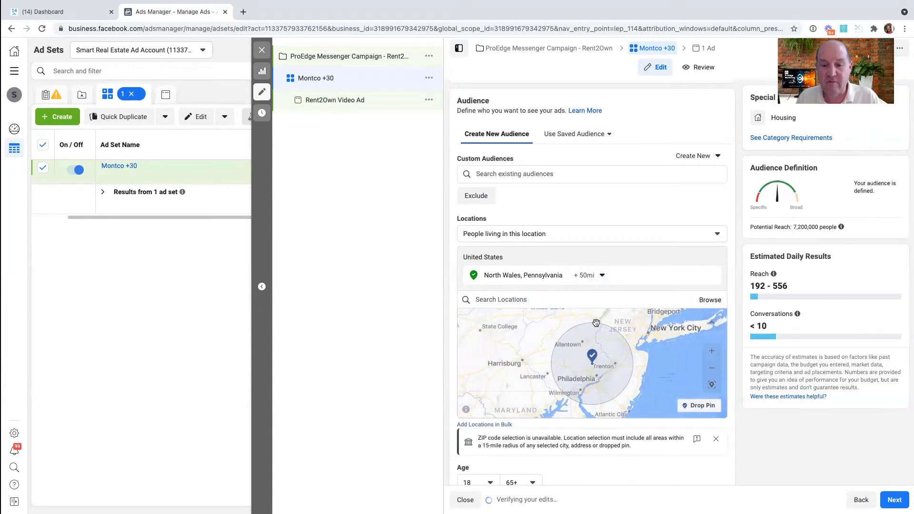
click(602, 278)
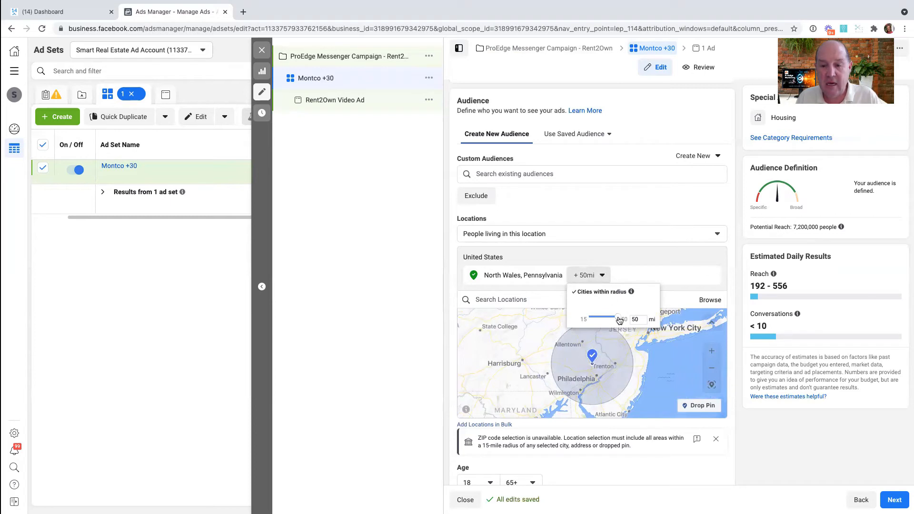
drag(617, 318, 596, 320)
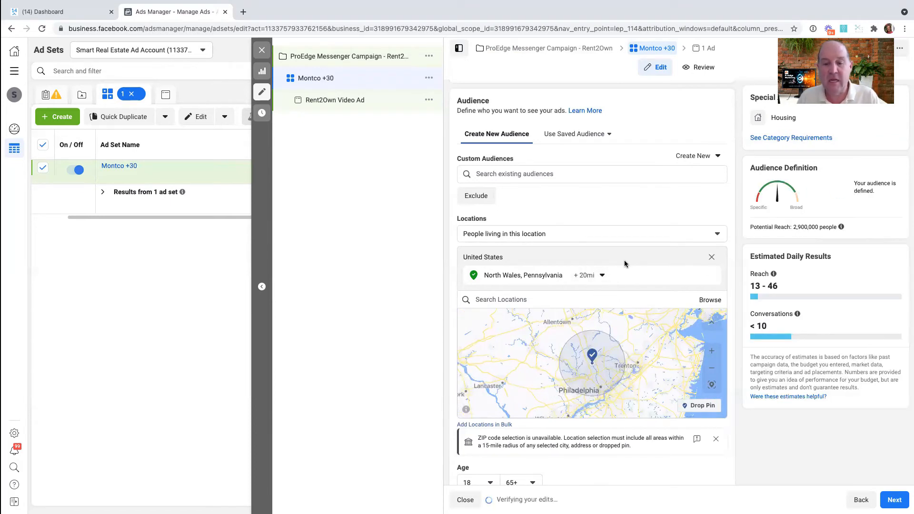
Dismiss the ZIP code restriction notice and check the audience's potential reach.
scroll(608, 246, down, 1)
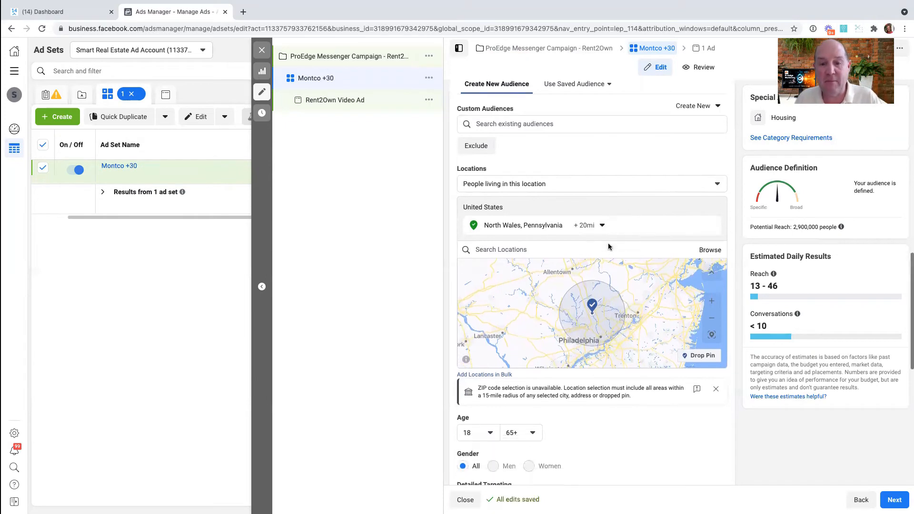
scroll(610, 246, down, 1)
scroll(632, 273, down, 3)
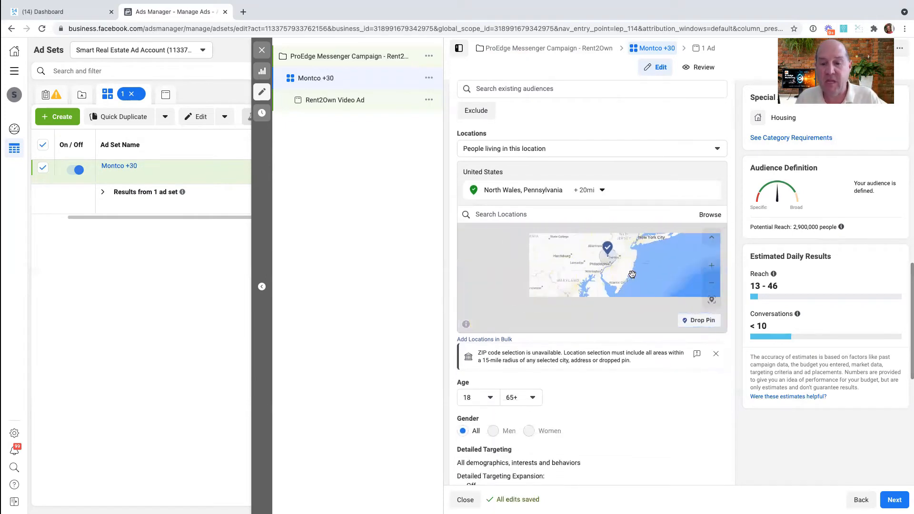
click(714, 356)
scroll(630, 368, down, 3)
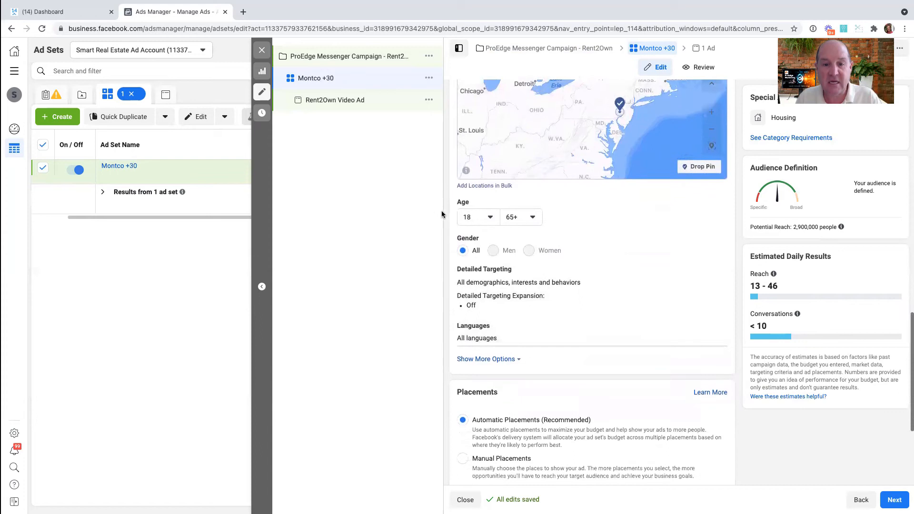
mouse_move(516, 269)
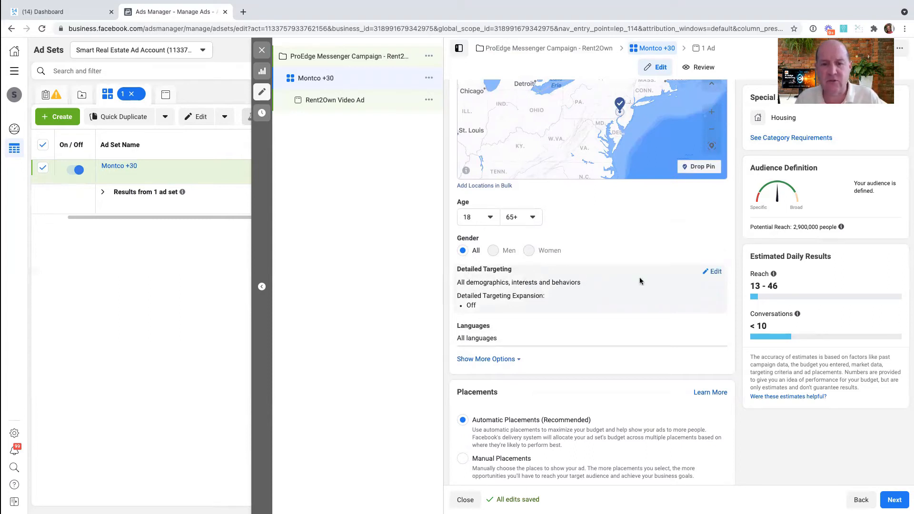
drag(791, 228, 820, 227)
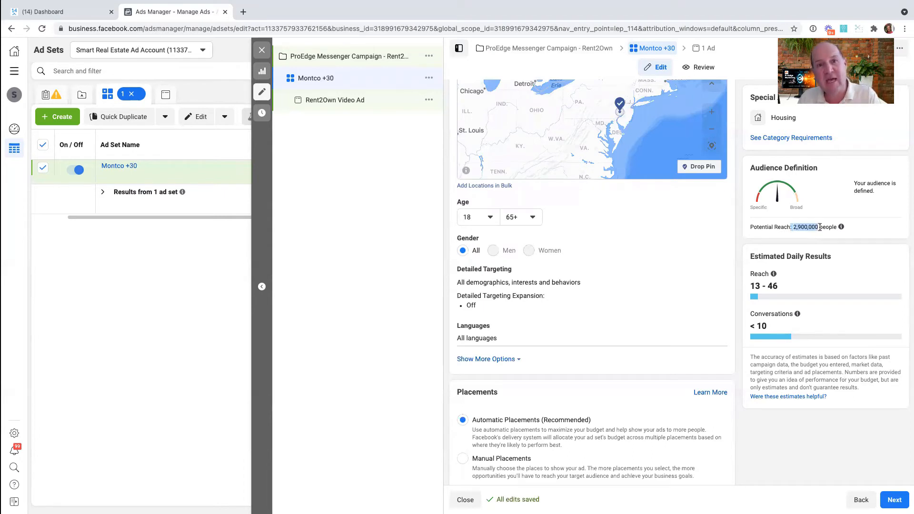
mouse_move(645, 281)
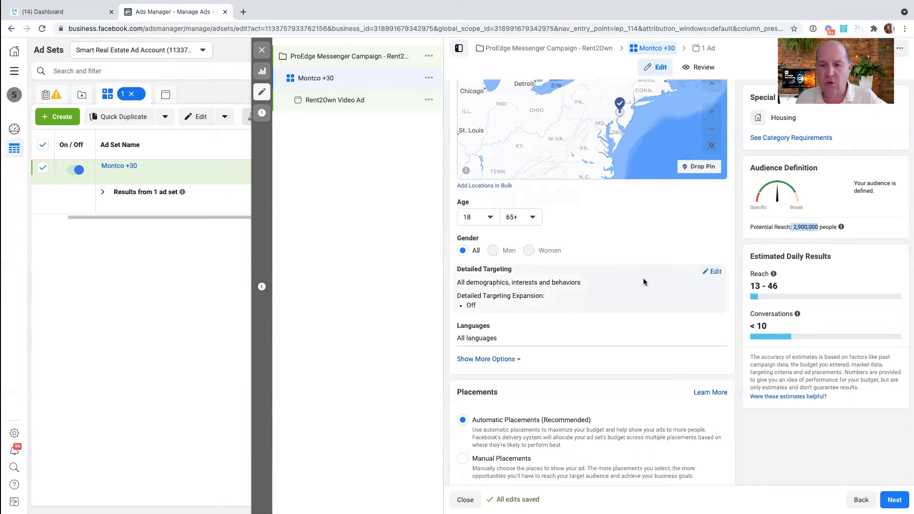
Edit the detailed targeting, search for "real estate" and add the Real estate interest.
click(715, 275)
click(716, 275)
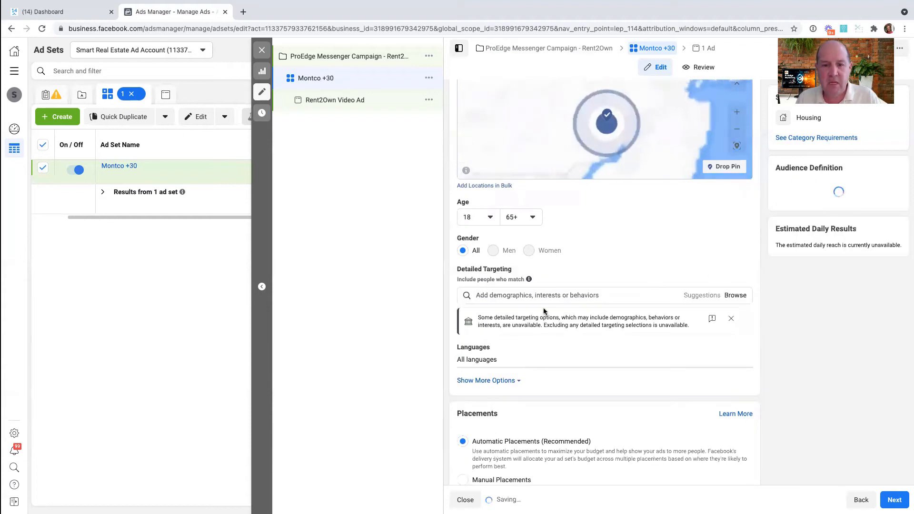
text(re)
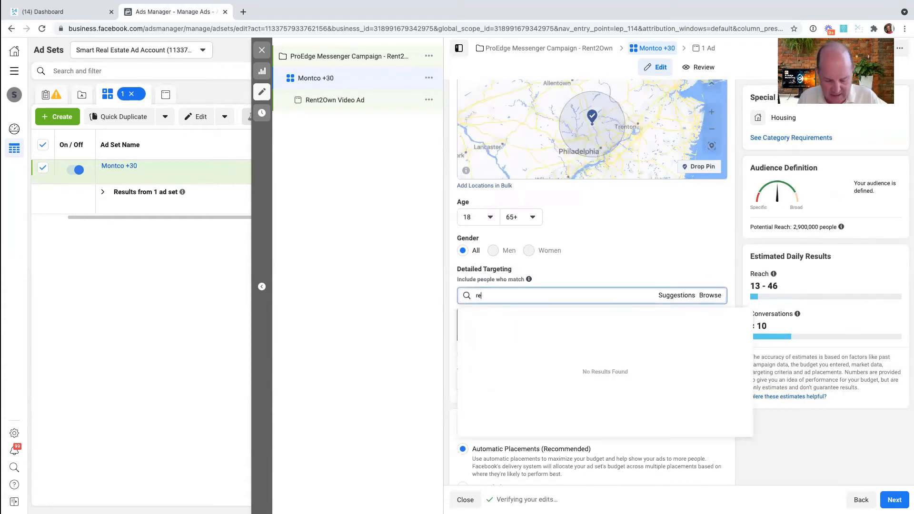
text(al estate)
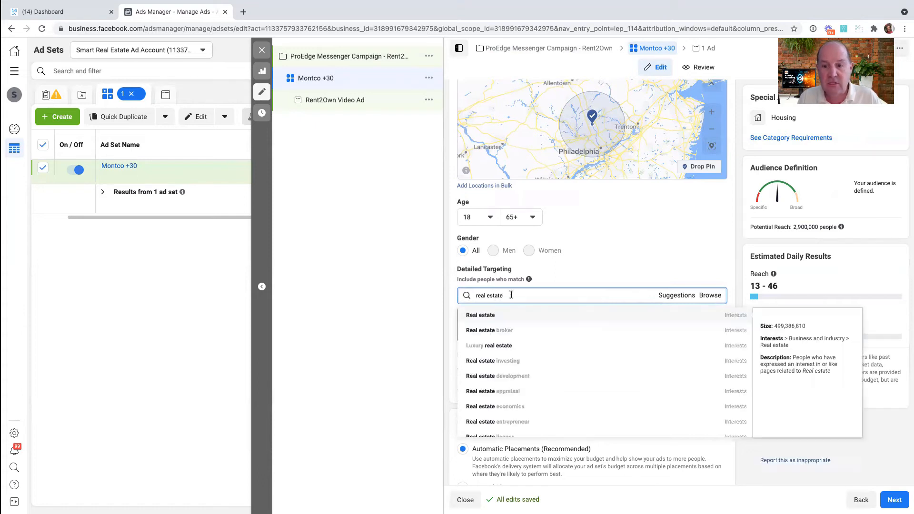
scroll(485, 371, down, 5)
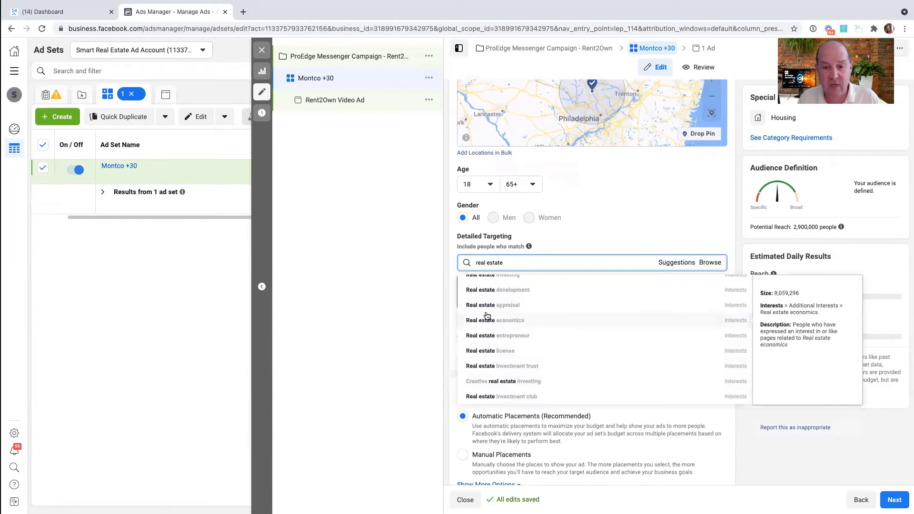
scroll(487, 319, up, 3)
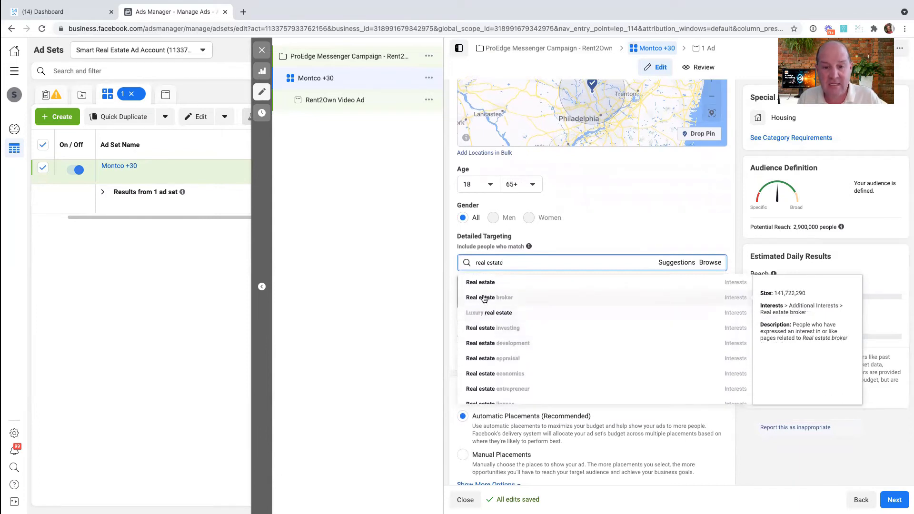
click(482, 283)
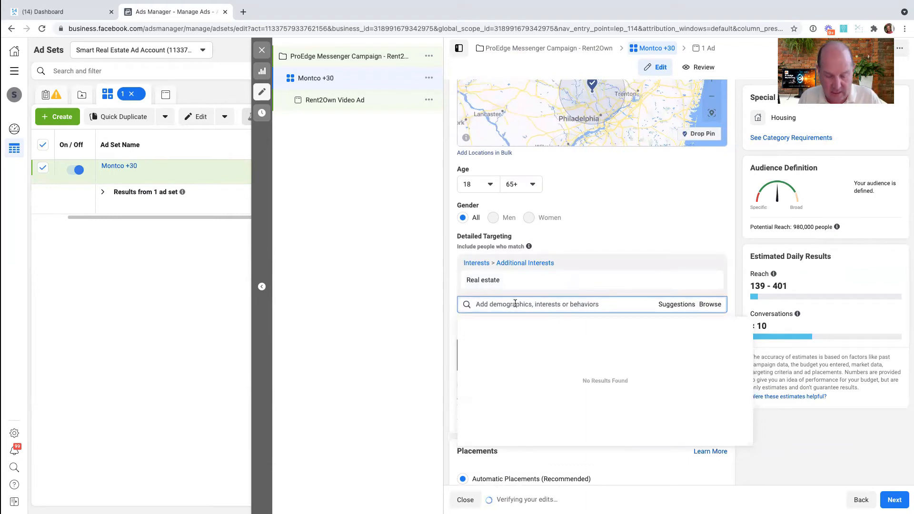
Browse the detailed targeting suggestions and add the Rent-to-own interest.
click(677, 305)
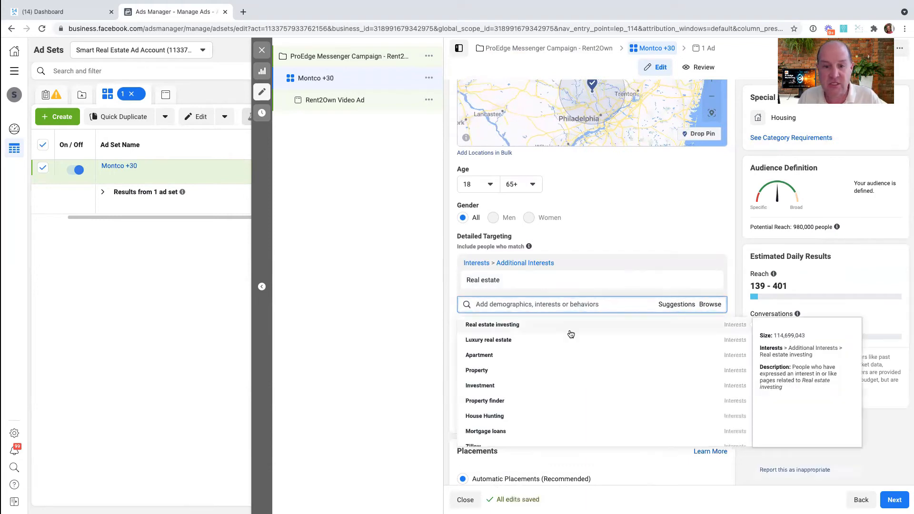
scroll(528, 374, down, 4)
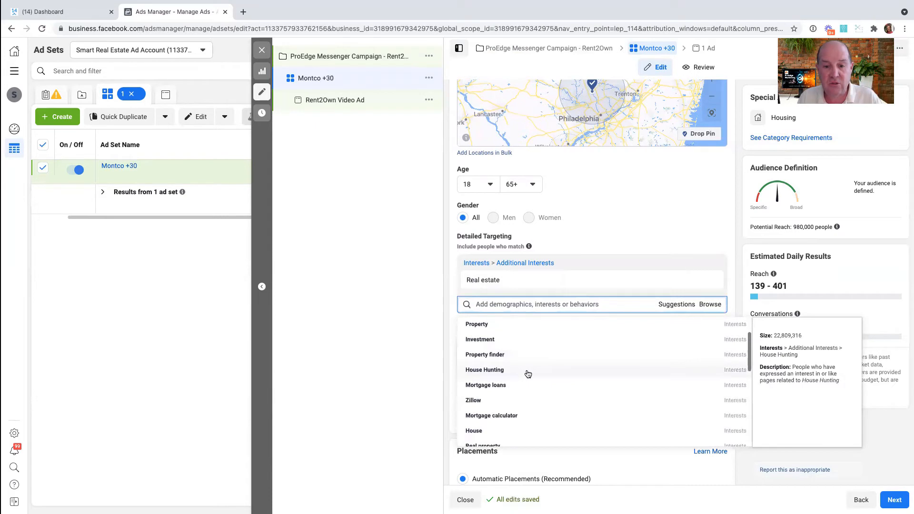
scroll(528, 375, down, 4)
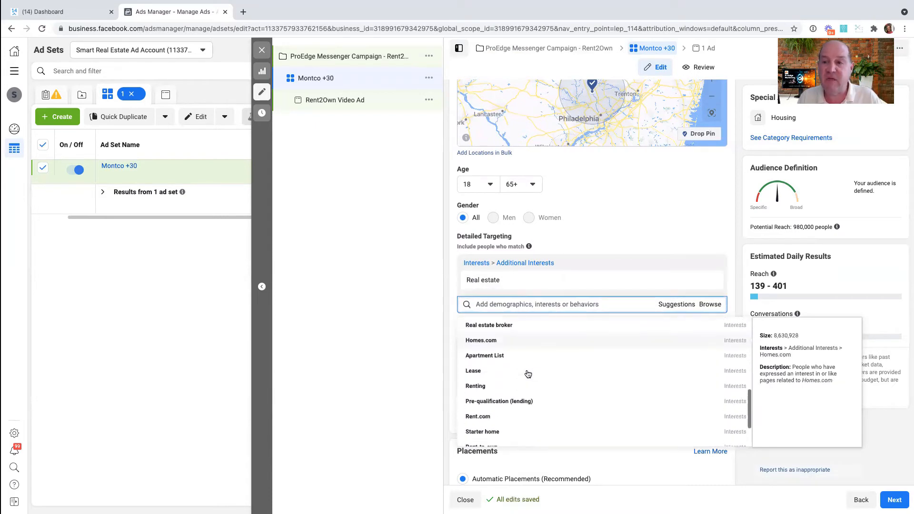
scroll(528, 375, down, 2)
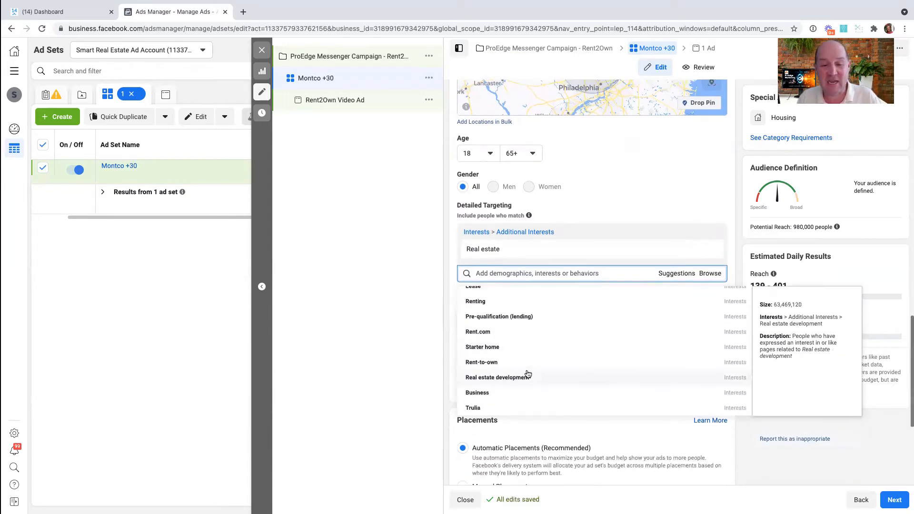
scroll(528, 374, up, 1)
scroll(528, 375, down, 1)
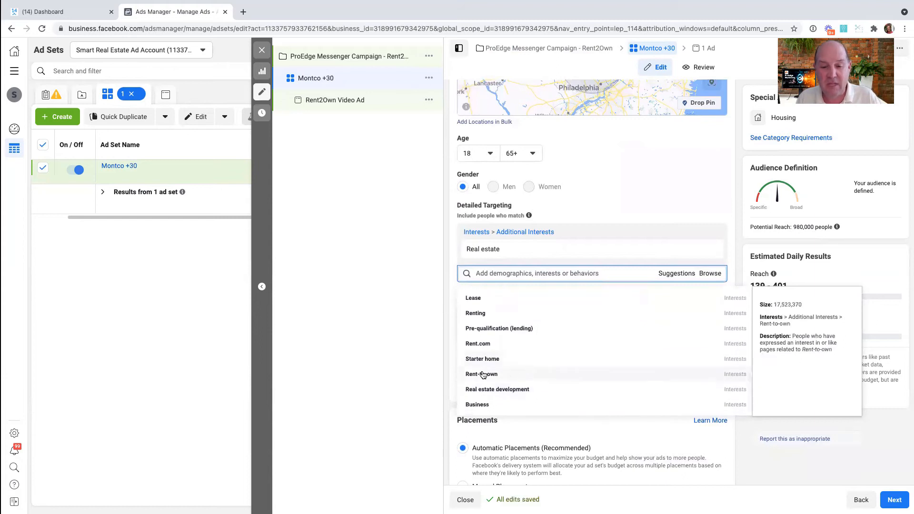
click(483, 374)
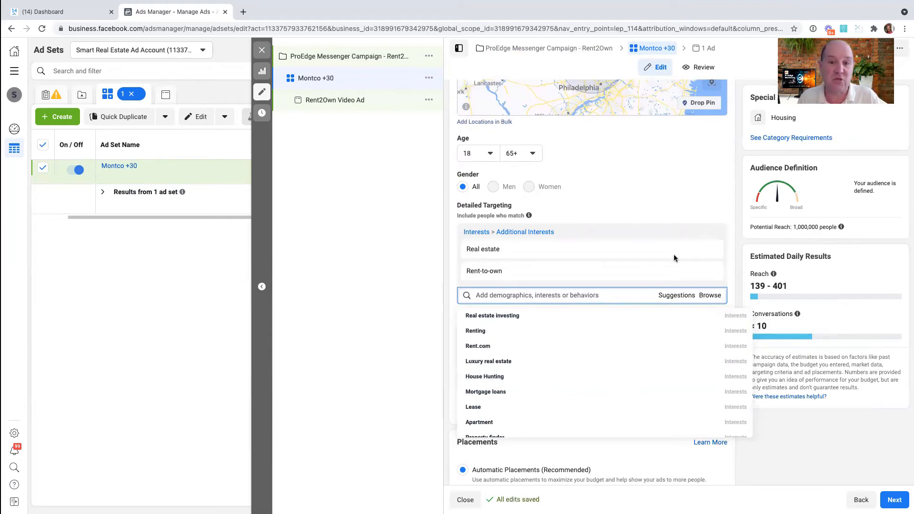
Remove the Real estate interest from detailed targeting and check the audience's potential reach.
mouse_move(581, 270)
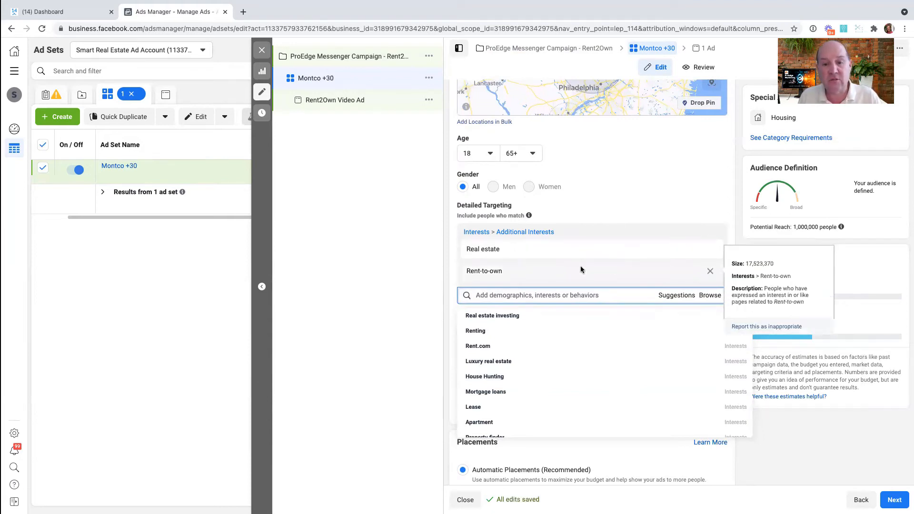
click(709, 251)
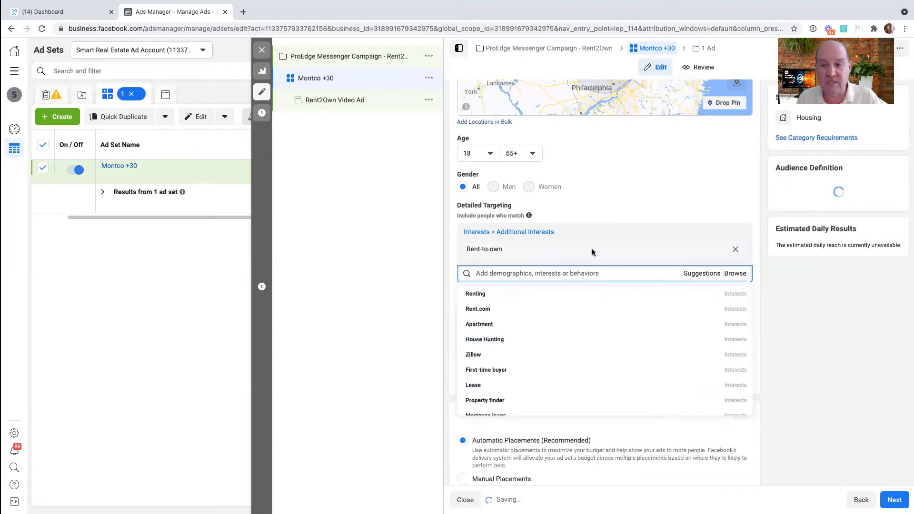
drag(794, 227, 817, 228)
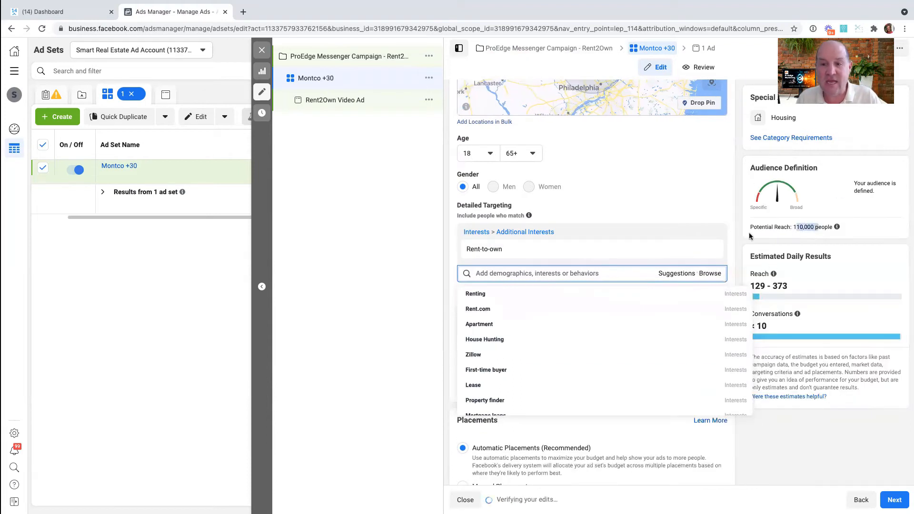
Search the detailed targeting for "apart" and add the Apartment interest.
mouse_move(480, 257)
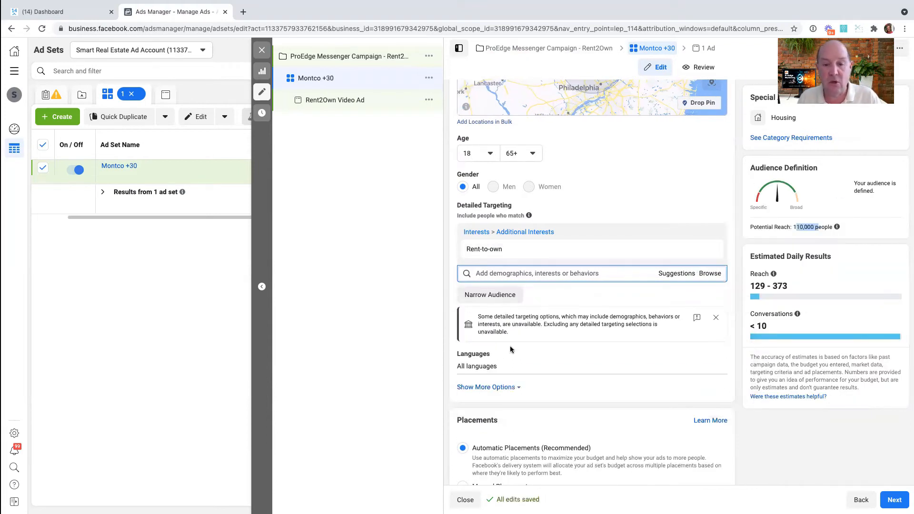
text(apr)
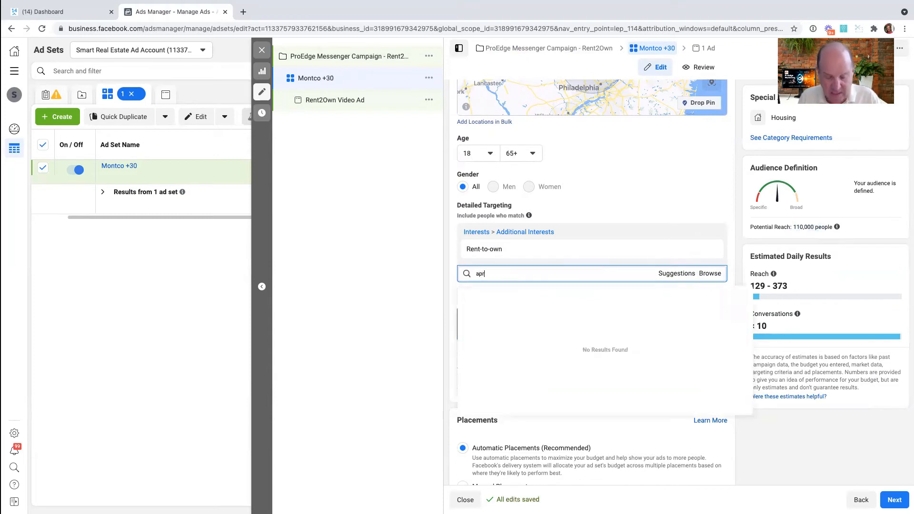
text(ar)
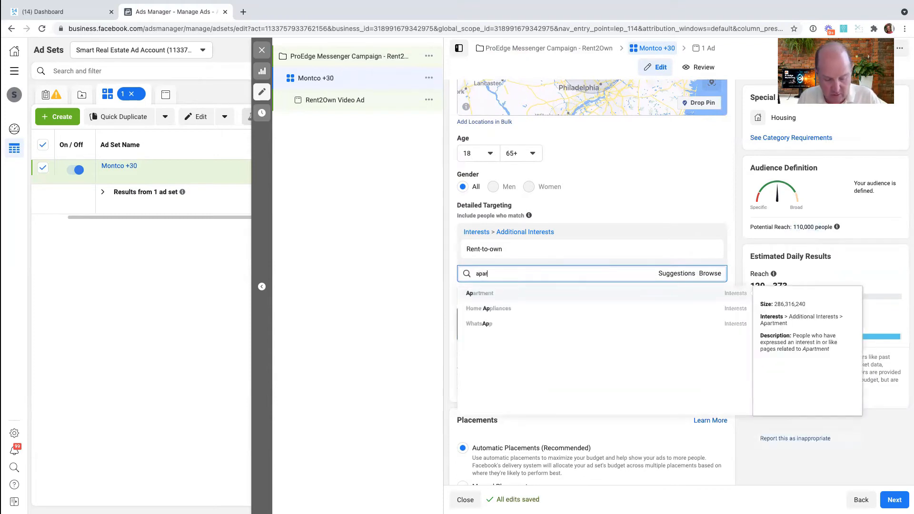
text(t)
click(487, 294)
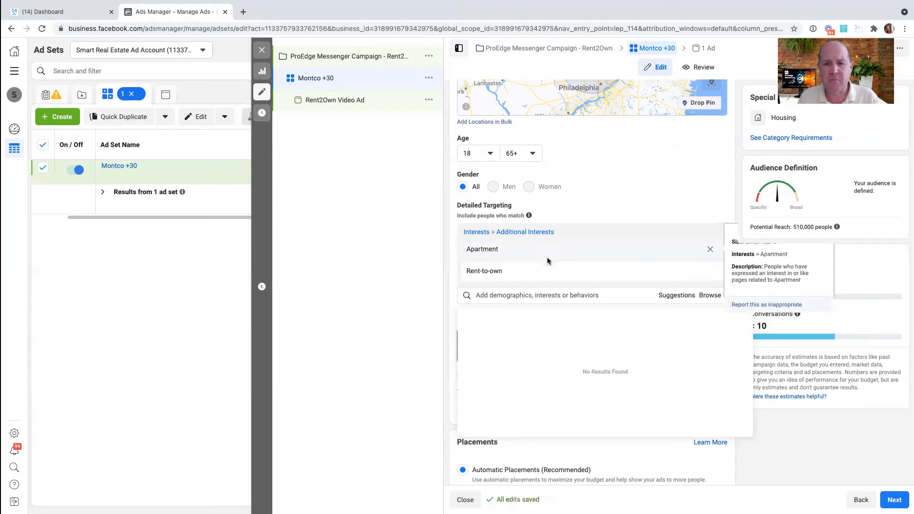
click(578, 213)
Switch the ad set to Manual Placements and exclude the Instagram and Audience Network platforms.
scroll(579, 214, down, 5)
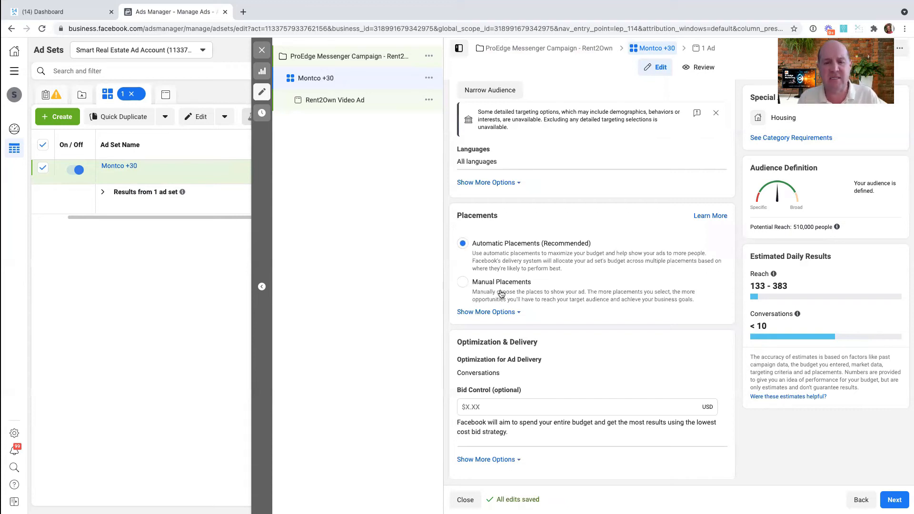
click(462, 285)
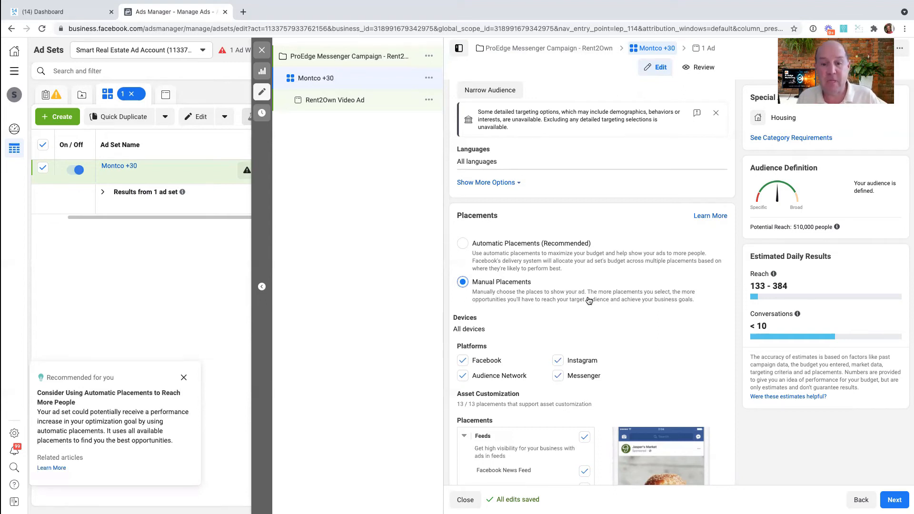
scroll(557, 306, down, 2)
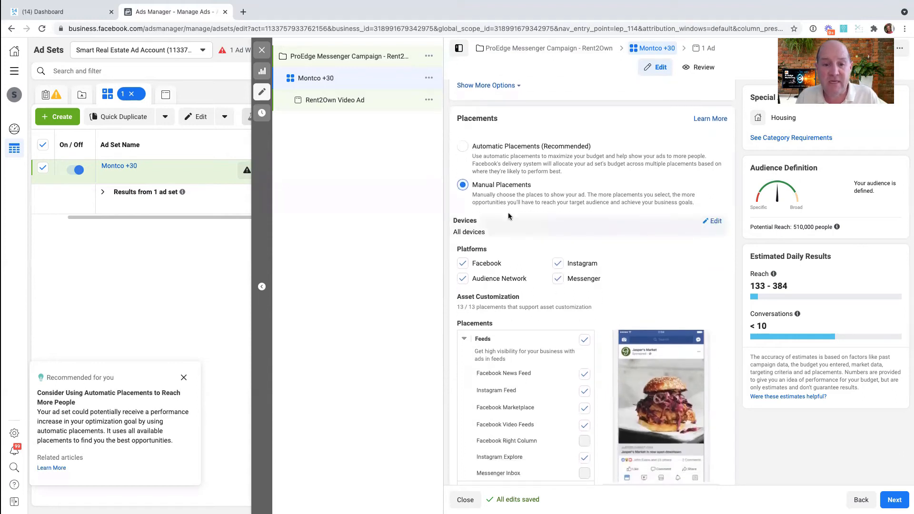
click(558, 263)
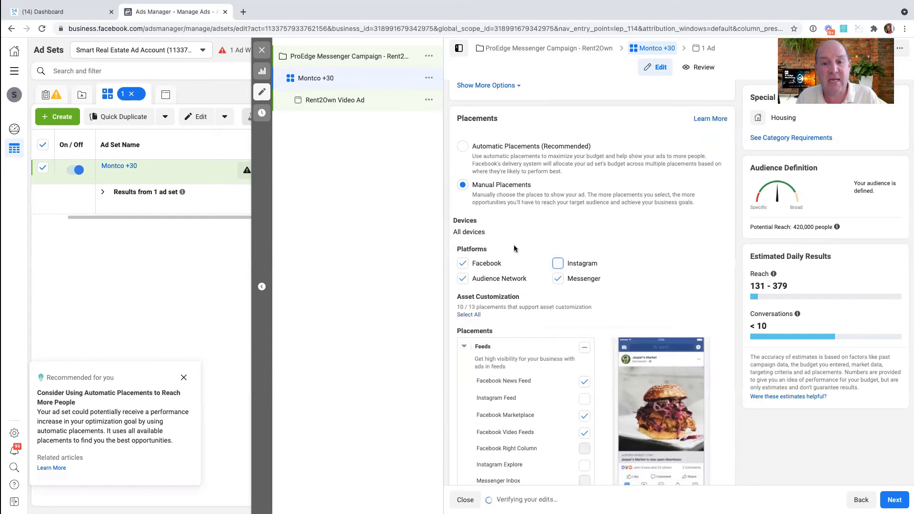
click(470, 278)
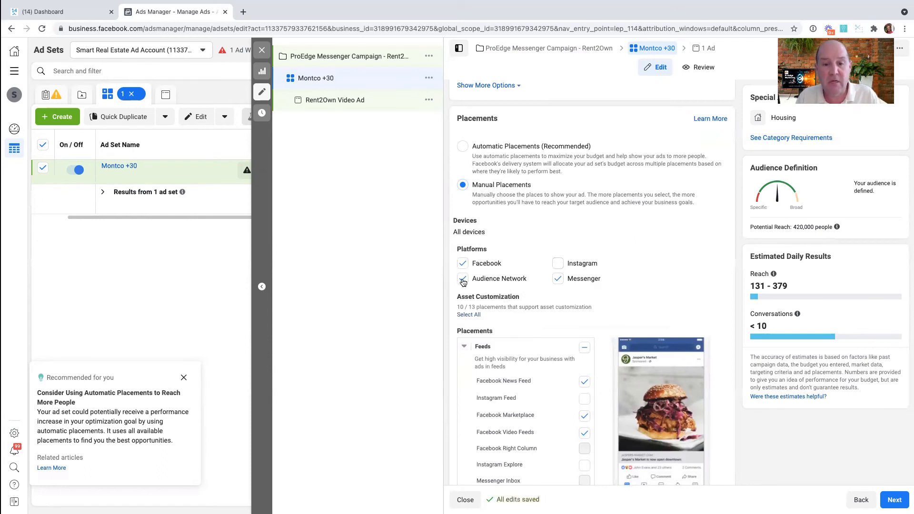
click(463, 280)
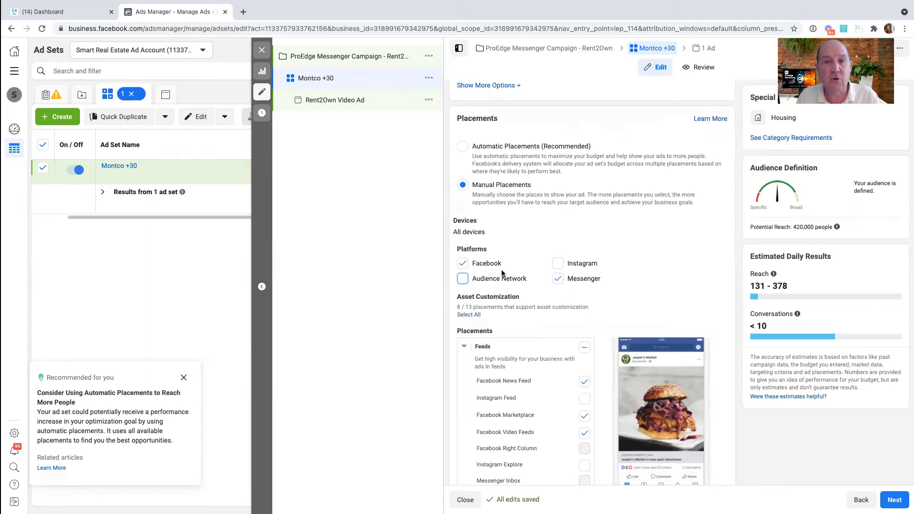
Deselect the Stories, In-Stream, Search and In-Article placement groups, leaving only the Facebook feed placements selected.
scroll(501, 272, down, 3)
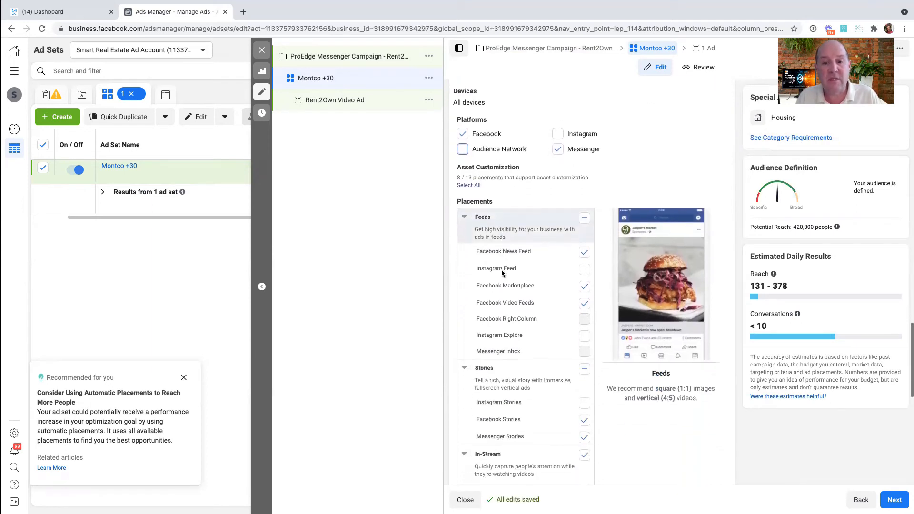
scroll(502, 270, down, 2)
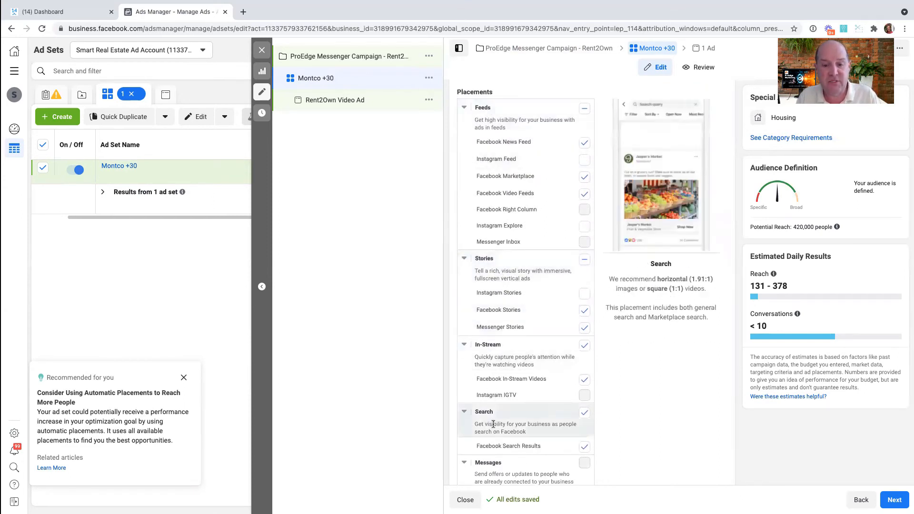
click(585, 260)
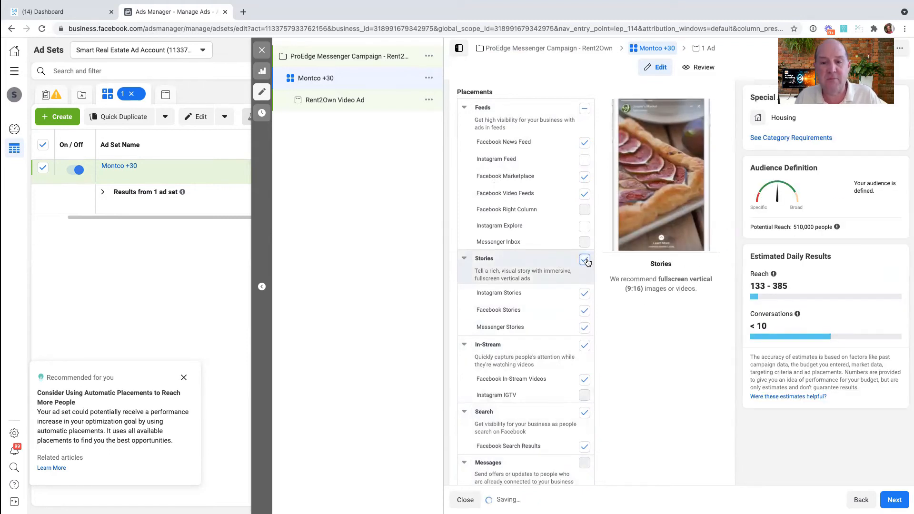
click(585, 260)
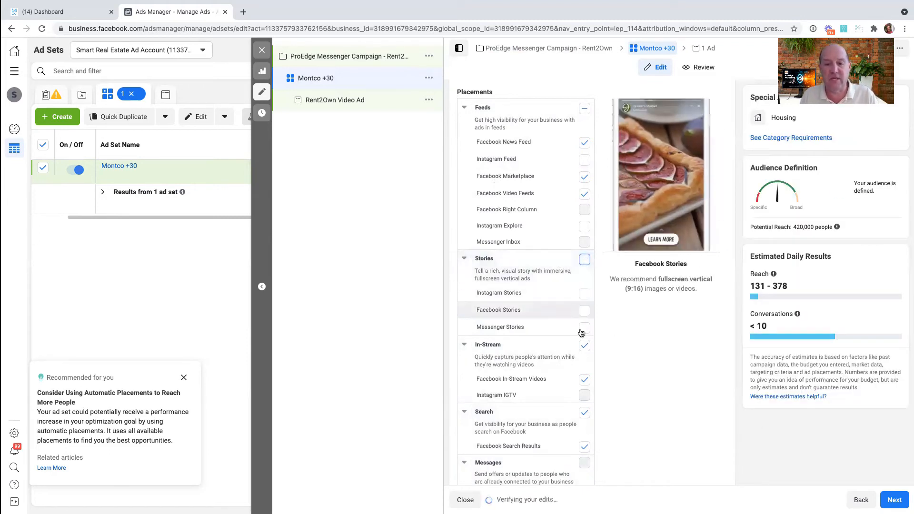
click(585, 346)
click(584, 412)
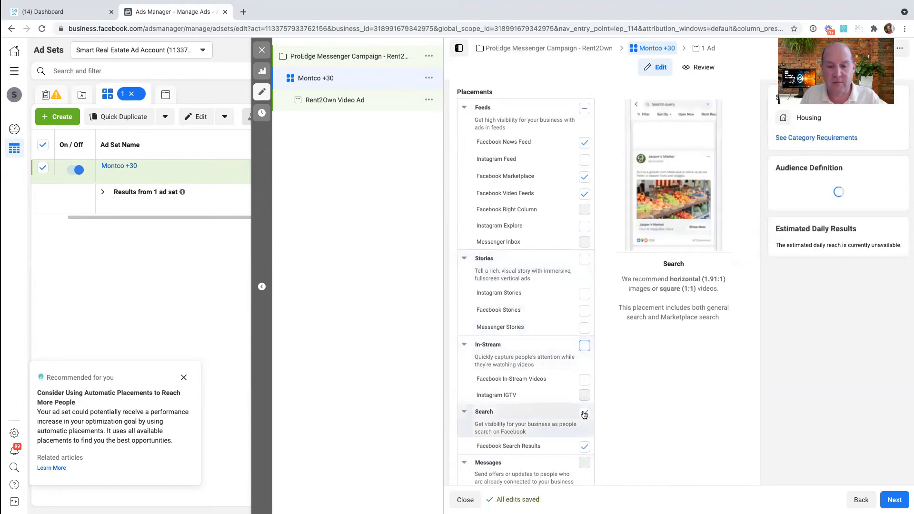
scroll(566, 390, down, 3)
click(584, 375)
Review the placement selection and estimated daily reach, and proceed to the Rent2Own Video Ad's settings.
scroll(572, 371, up, 4)
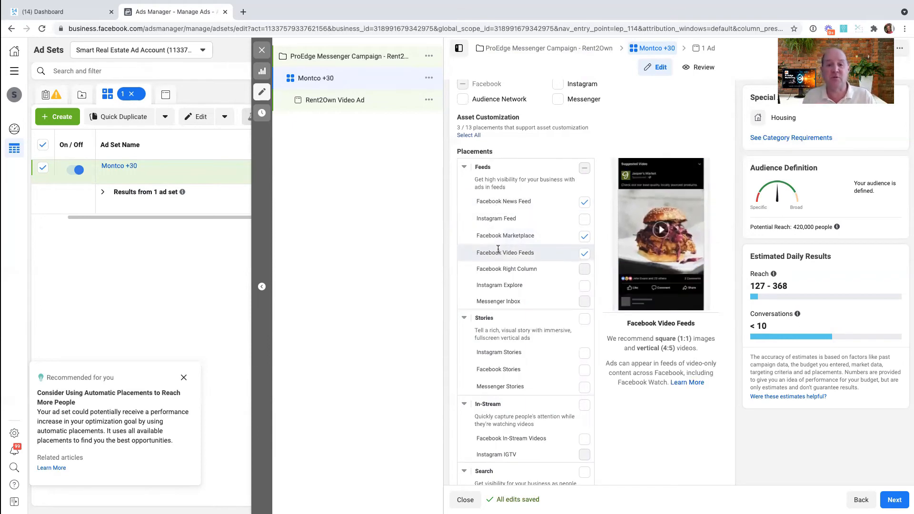
scroll(499, 248, down, 5)
scroll(498, 247, down, 3)
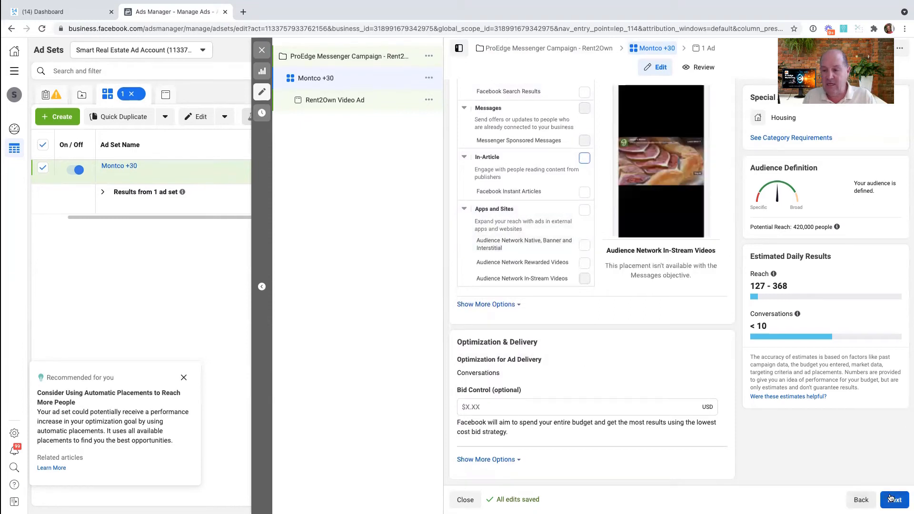
drag(790, 286, 749, 285)
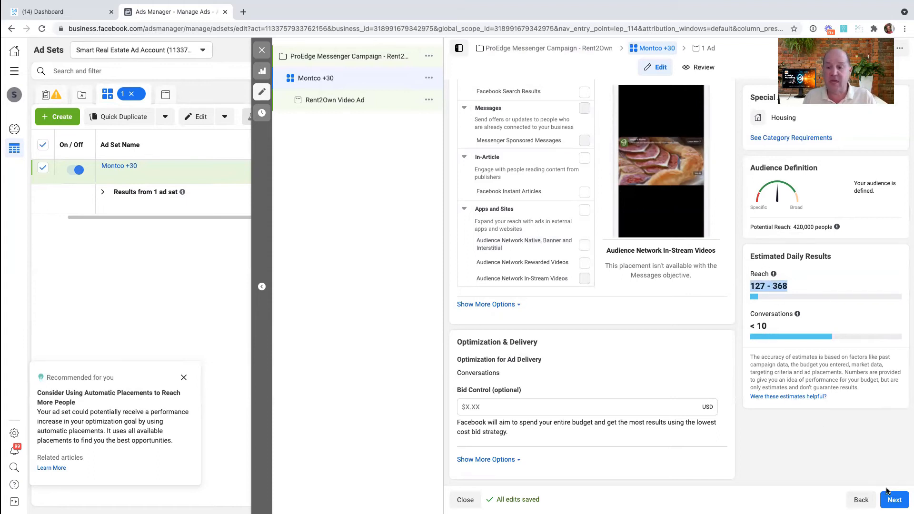
click(895, 500)
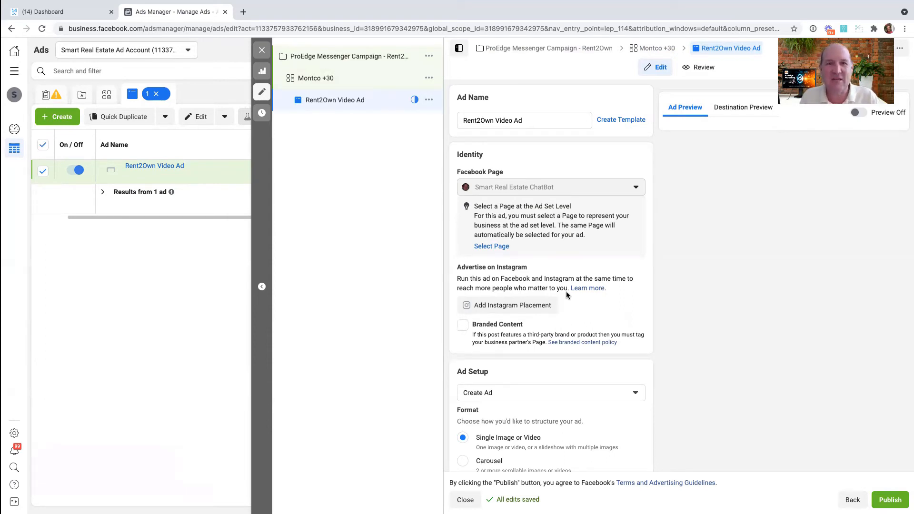
Add the first ProEdge account video as the ad's media, keep the Vary aspect ratio adjustment, and play it in the feed preview.
scroll(567, 294, down, 5)
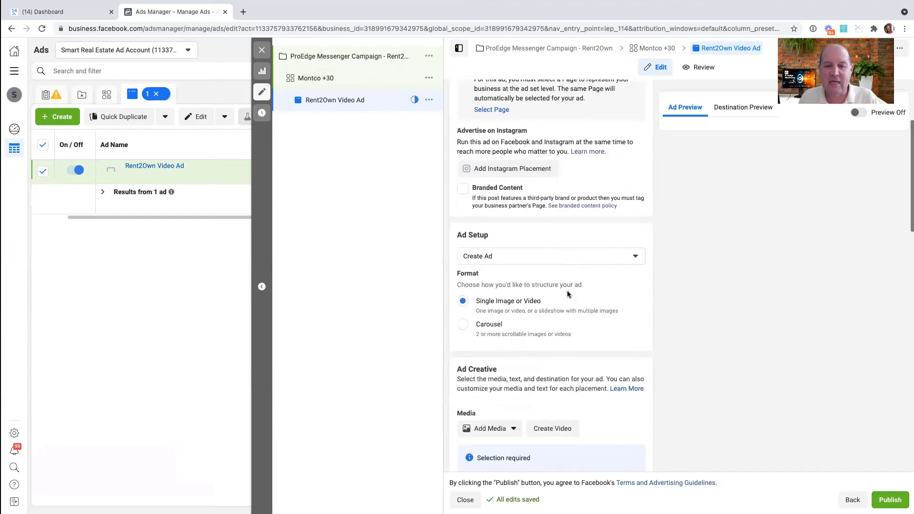
scroll(567, 295, down, 1)
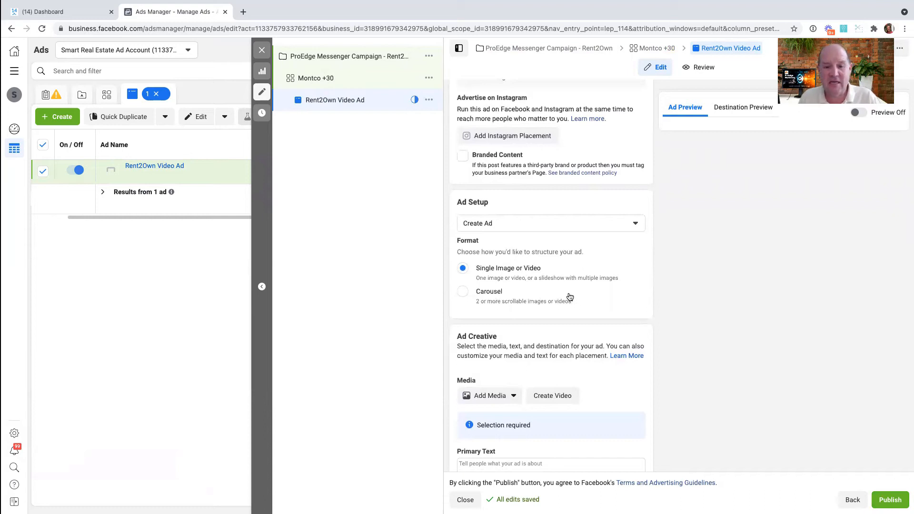
scroll(596, 257, down, 2)
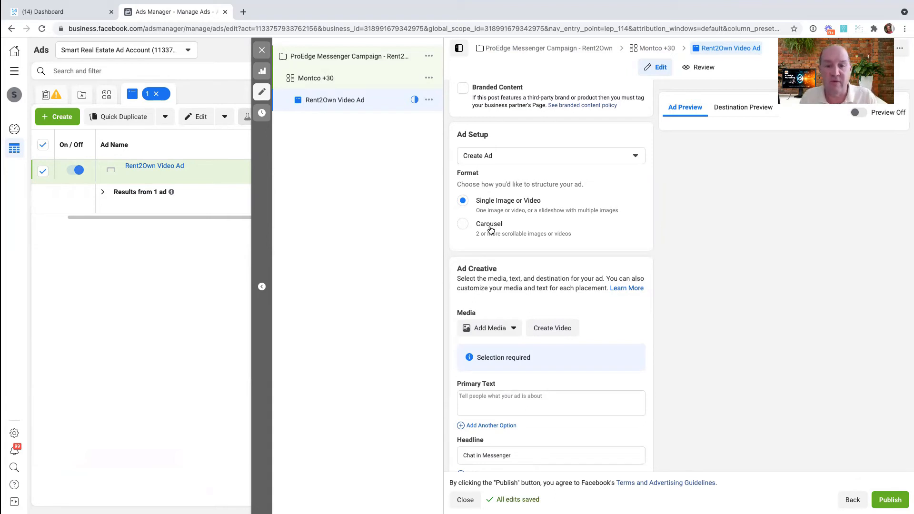
scroll(519, 307, down, 3)
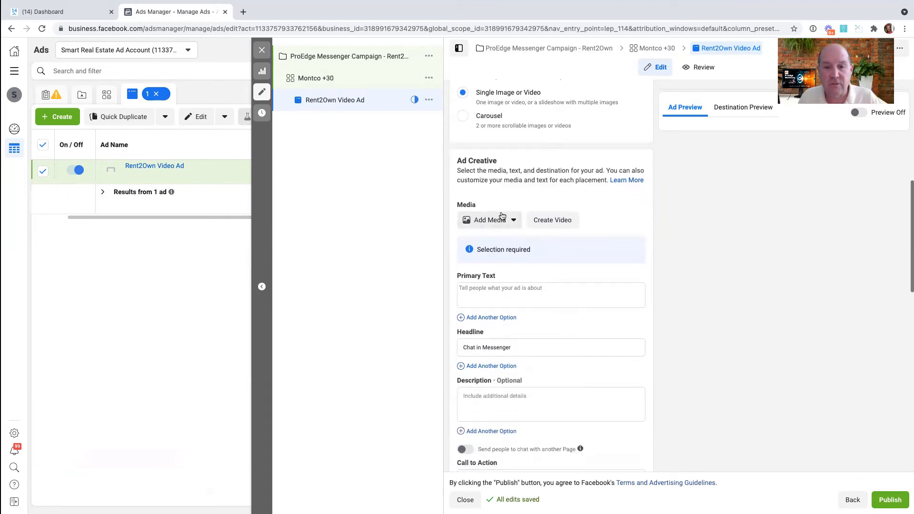
click(498, 219)
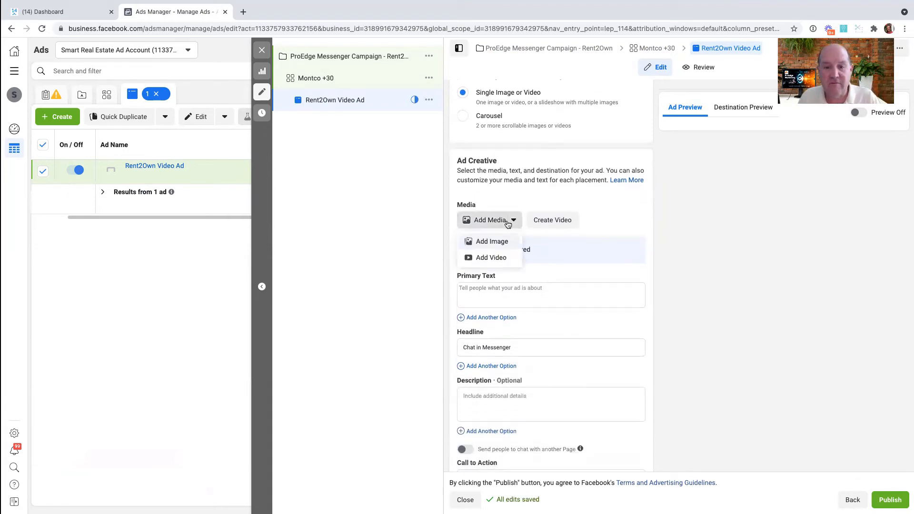
click(491, 258)
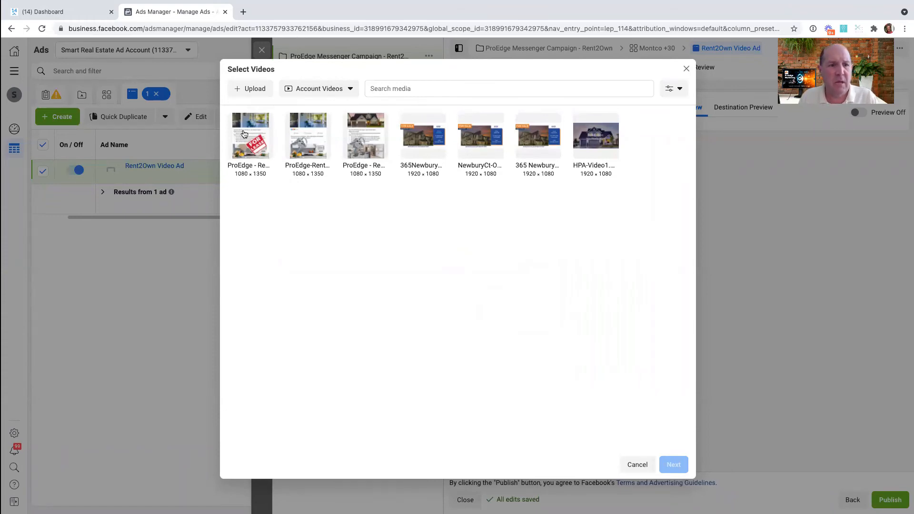
click(244, 134)
click(673, 463)
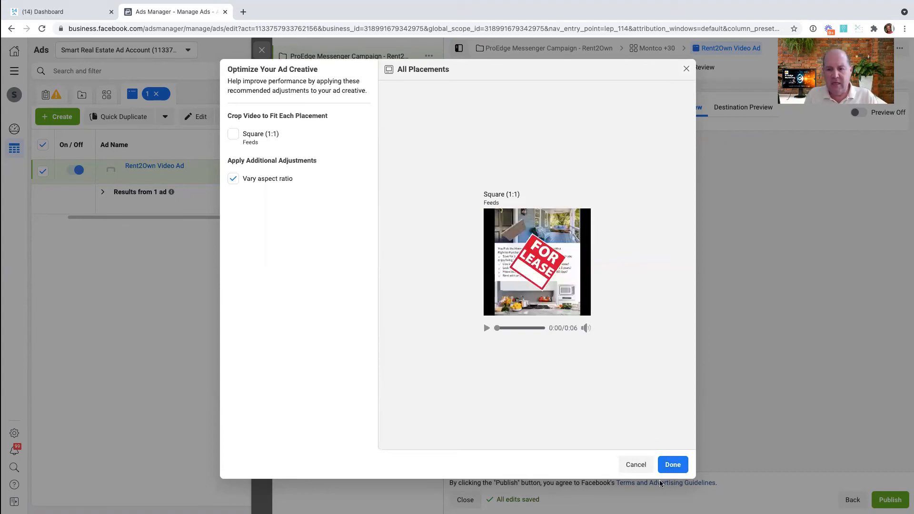
click(672, 465)
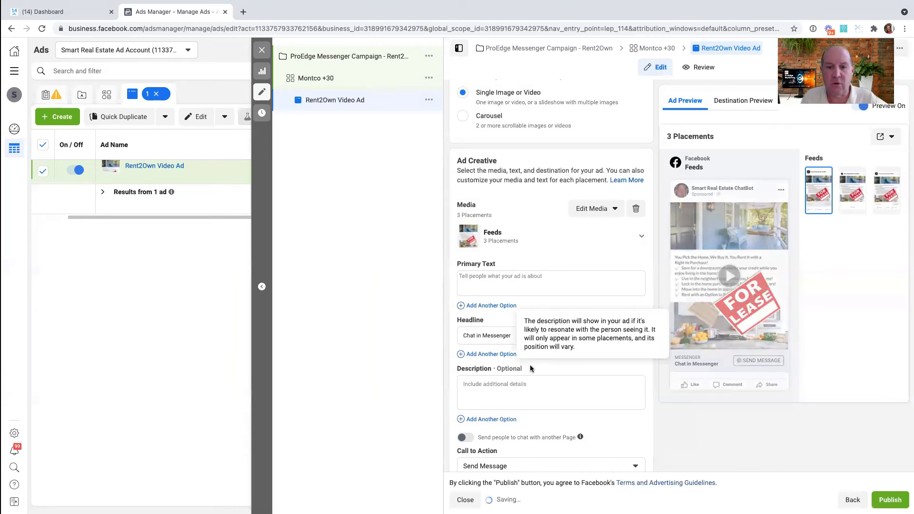
click(726, 275)
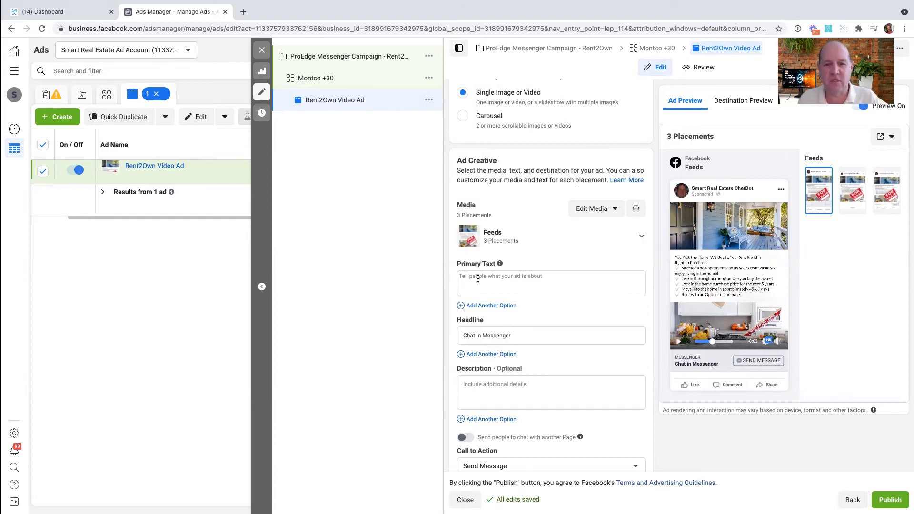
Paste the copied "Attention Renters and Buyers!" lease program copy into the ad's Primary Text and read through it.
scroll(478, 279, down, 2)
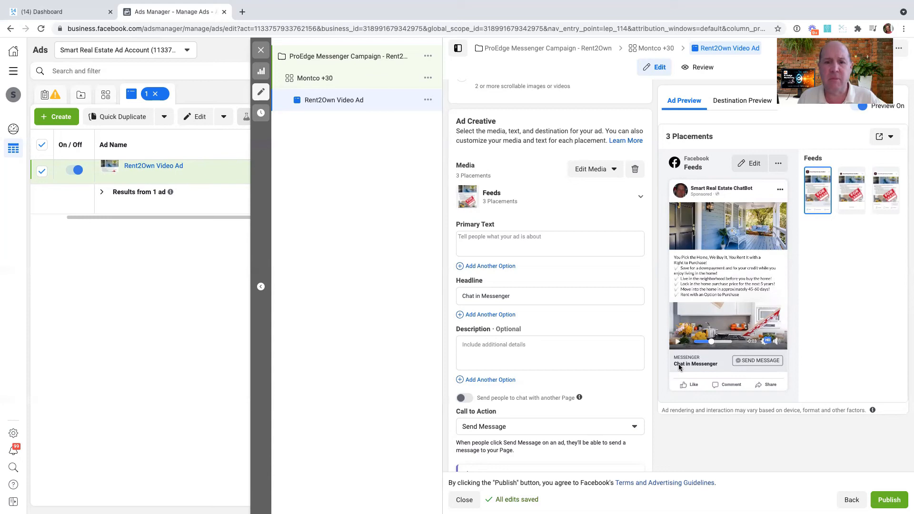
right_click(473, 244)
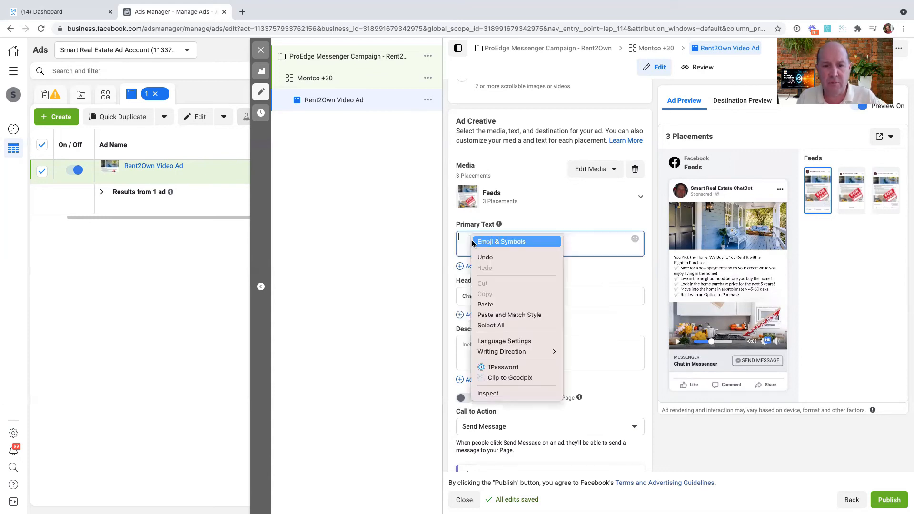
click(486, 306)
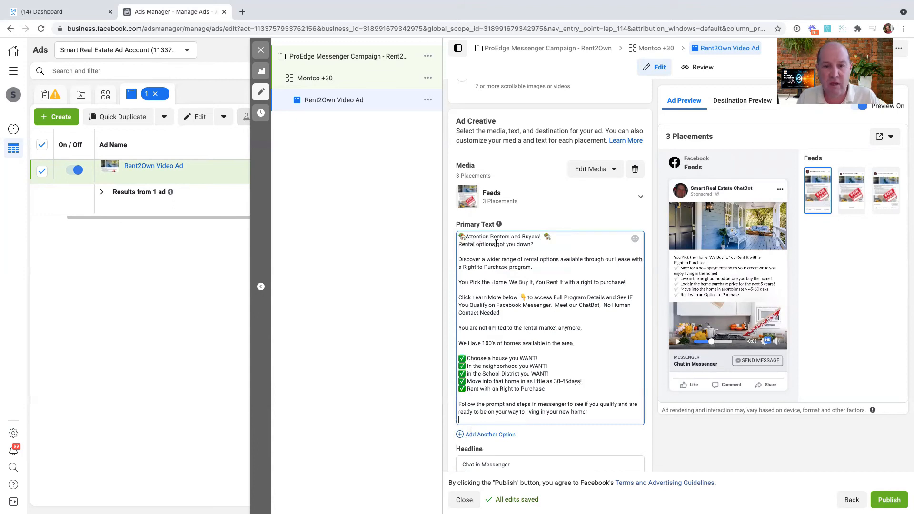
drag(468, 244, 534, 245)
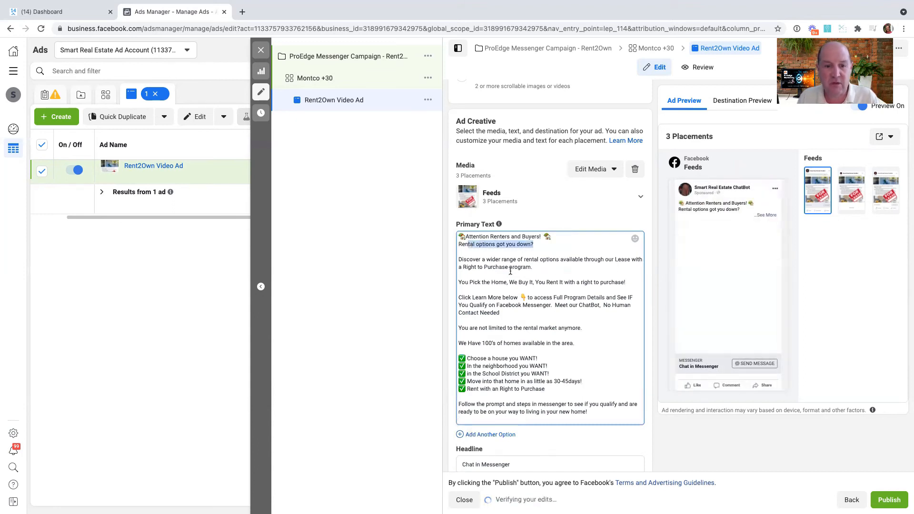
drag(472, 260, 526, 291)
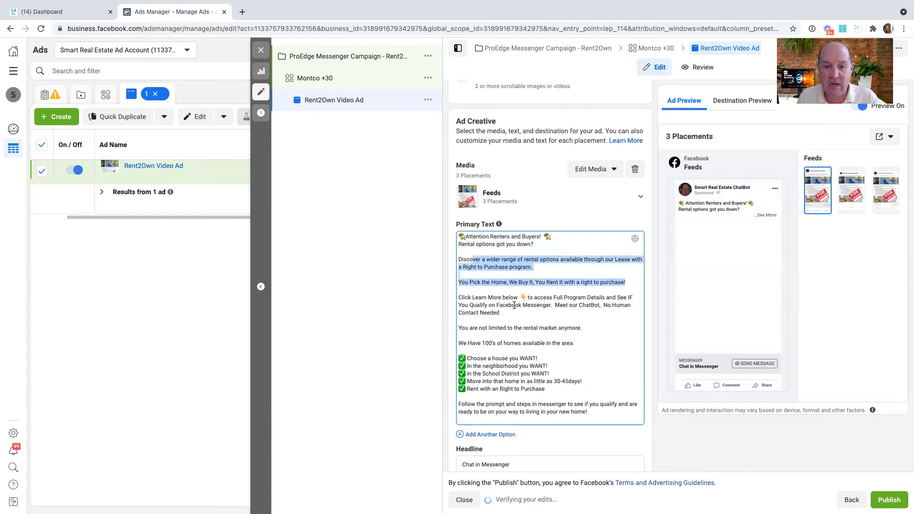
scroll(514, 305, down, 2)
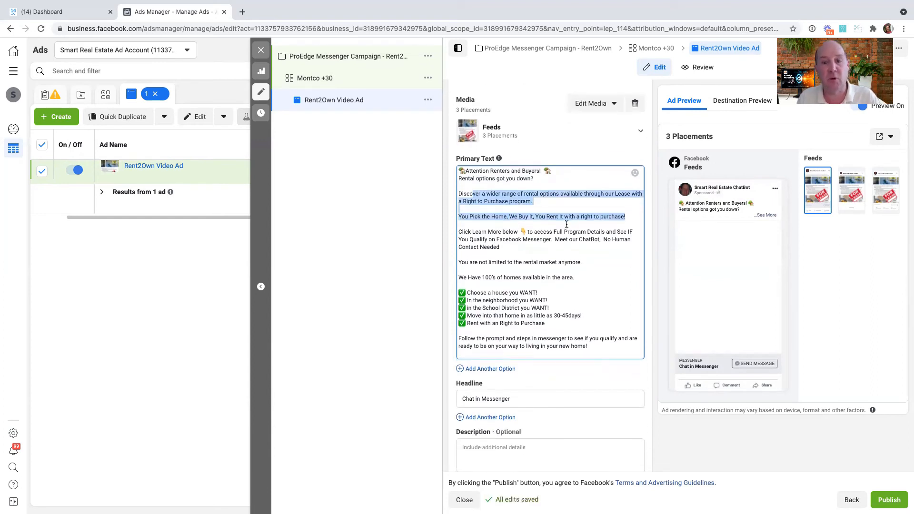
scroll(533, 244, down, 1)
scroll(533, 244, down, 2)
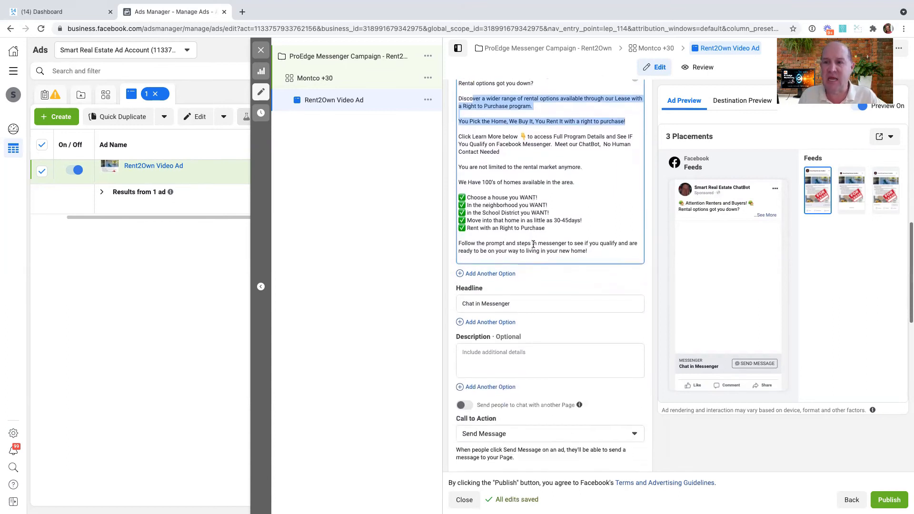
scroll(534, 244, up, 1)
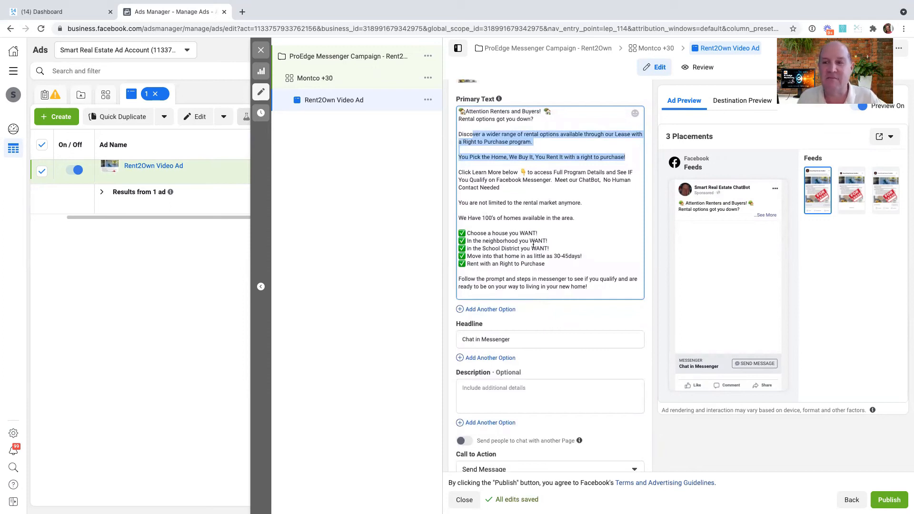
Replace the ad's headline with "Learn About Our Program".
scroll(533, 244, down, 2)
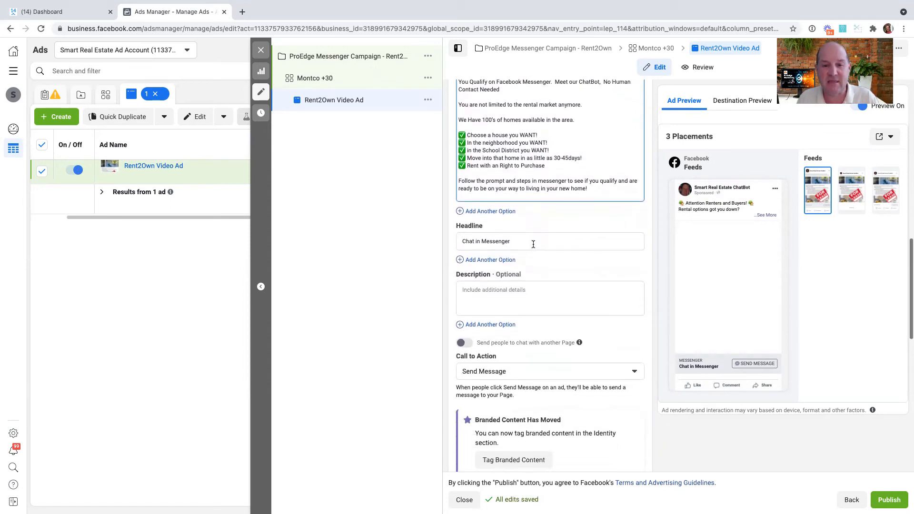
click(465, 240)
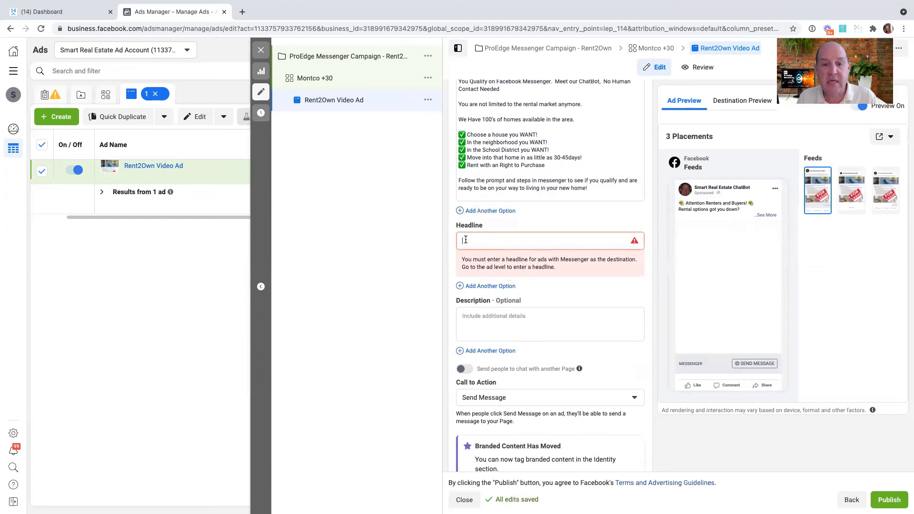
text(Learn )
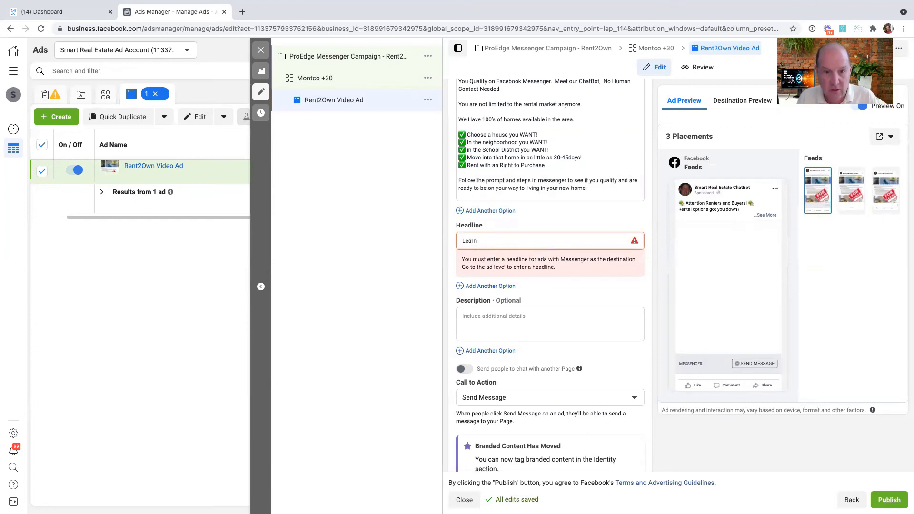
text(About)
click(497, 240)
text(Our Program)
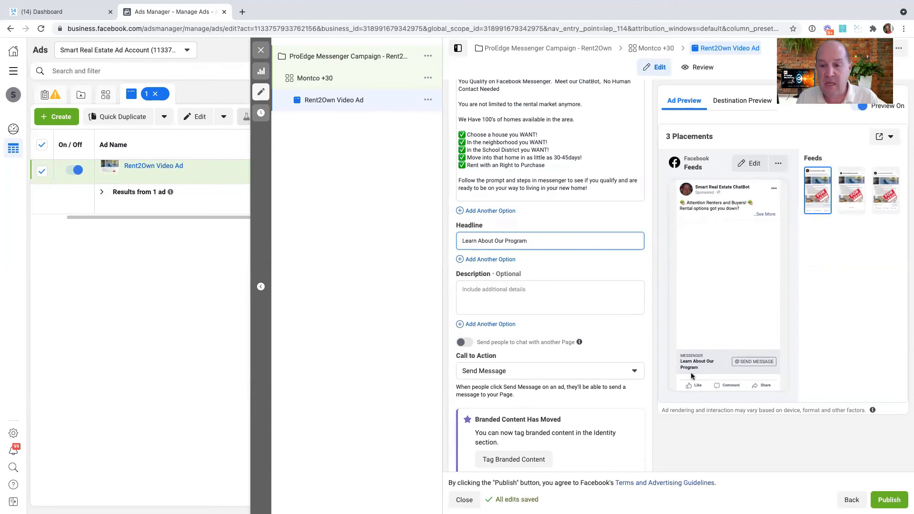
Enter "Find your dream home!" as the ad's optional description.
click(469, 293)
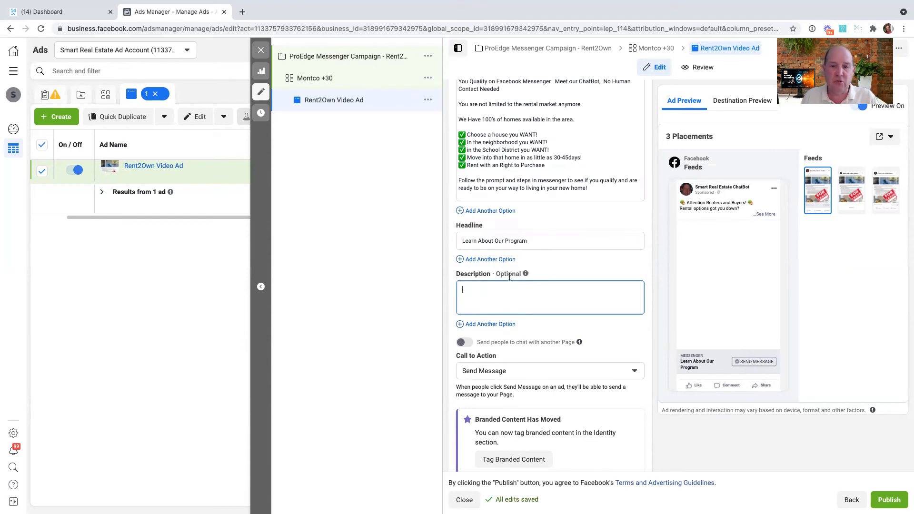
mouse_move(526, 274)
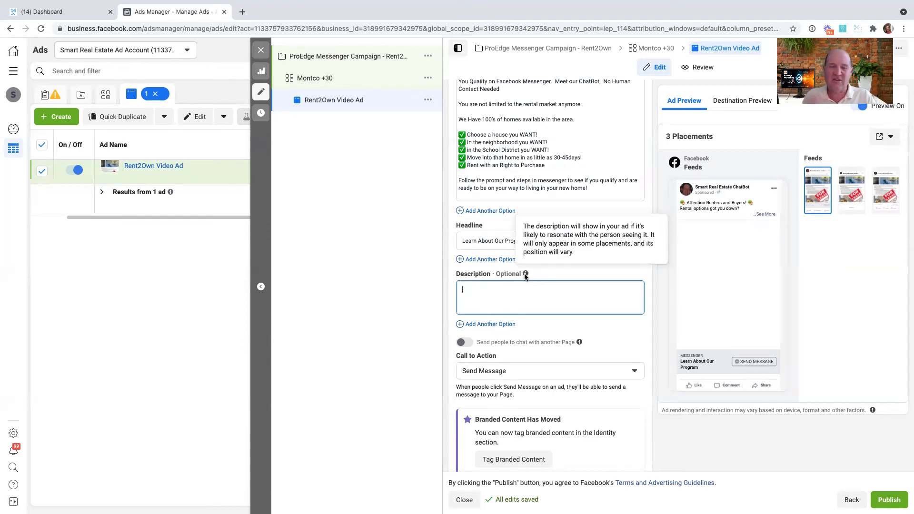
text(ind yo)
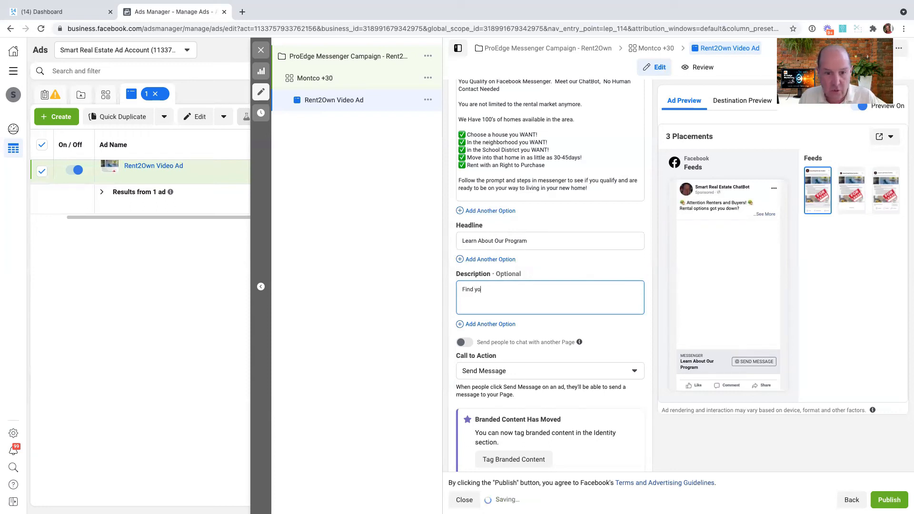
text(ur dream home!)
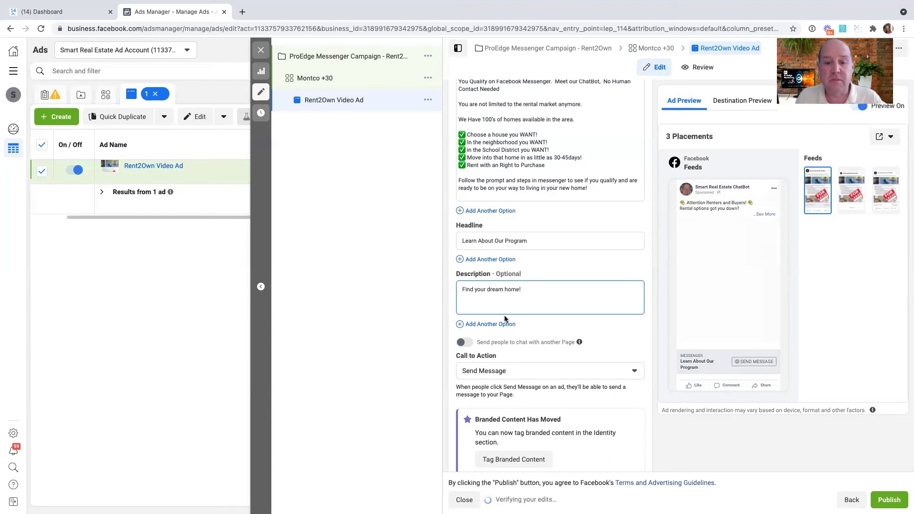
Set the ad's call to action to Learn More and check it against the instruction in the primary text.
scroll(505, 315, down, 1)
scroll(506, 318, down, 1)
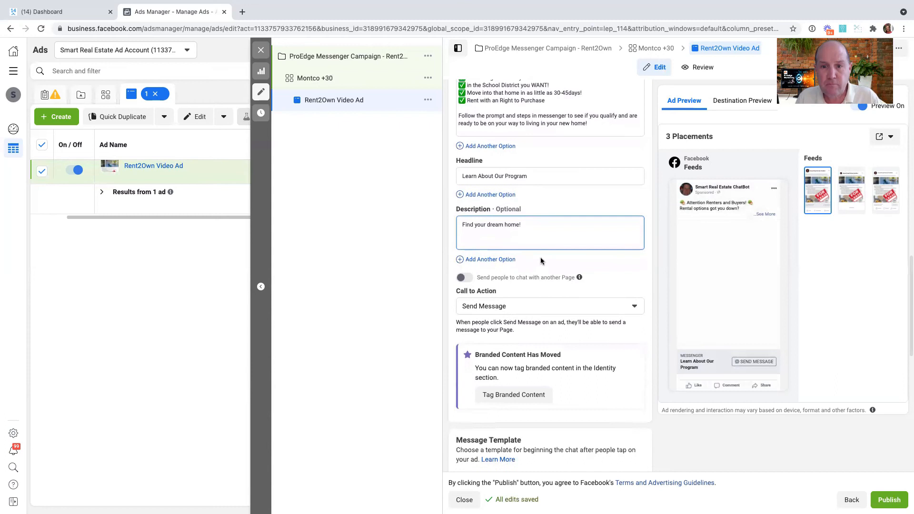
mouse_move(514, 259)
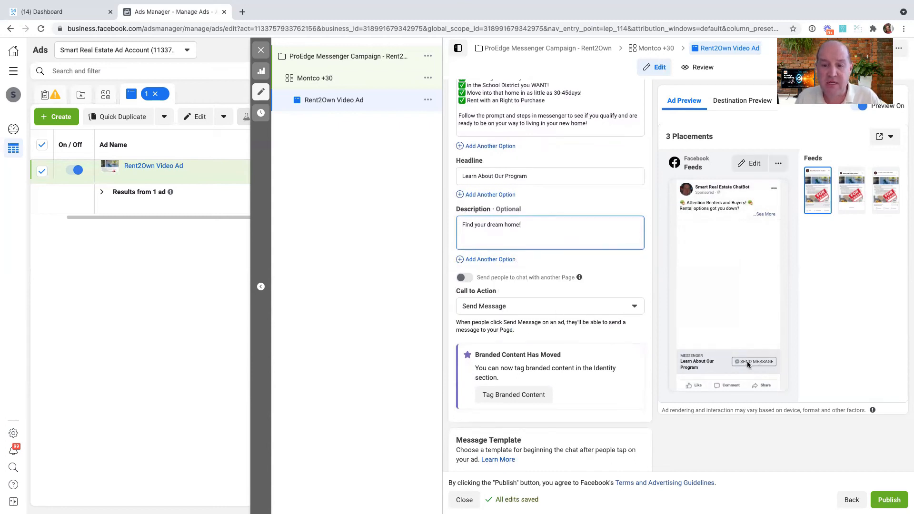
click(484, 310)
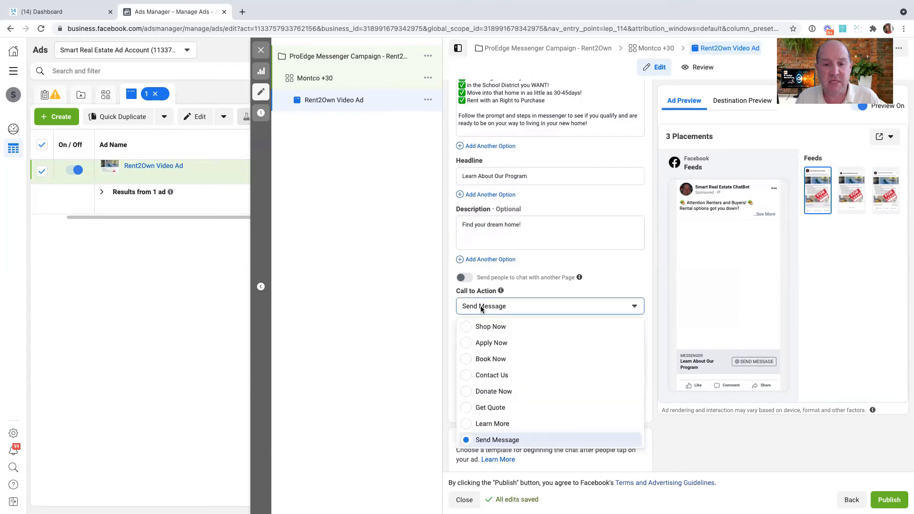
scroll(485, 385, down, 2)
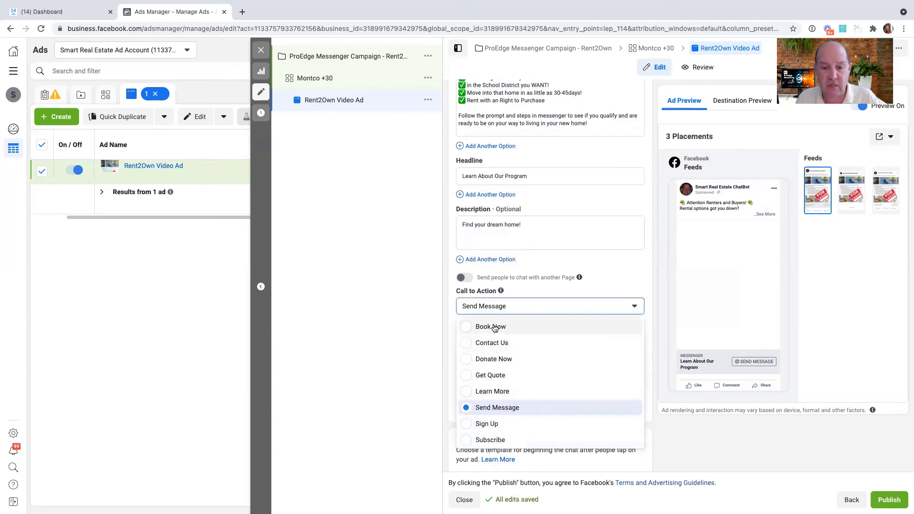
click(467, 392)
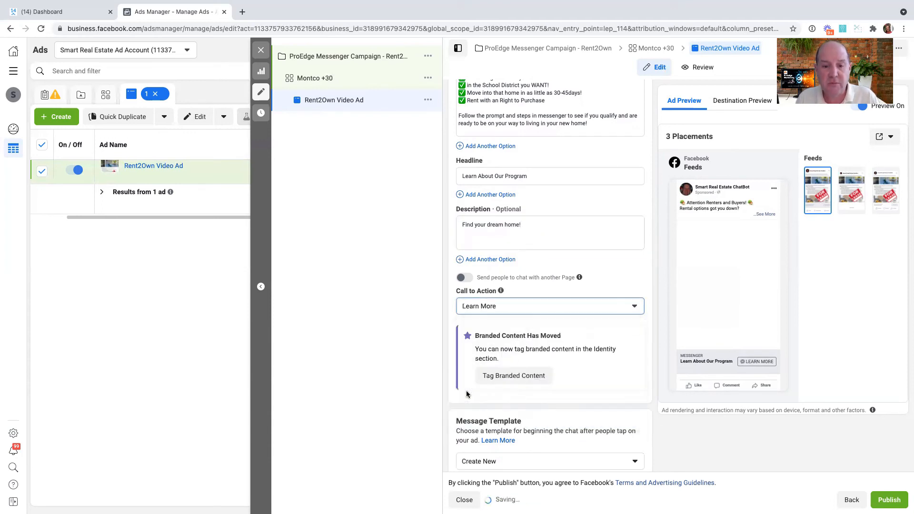
scroll(561, 216, up, 5)
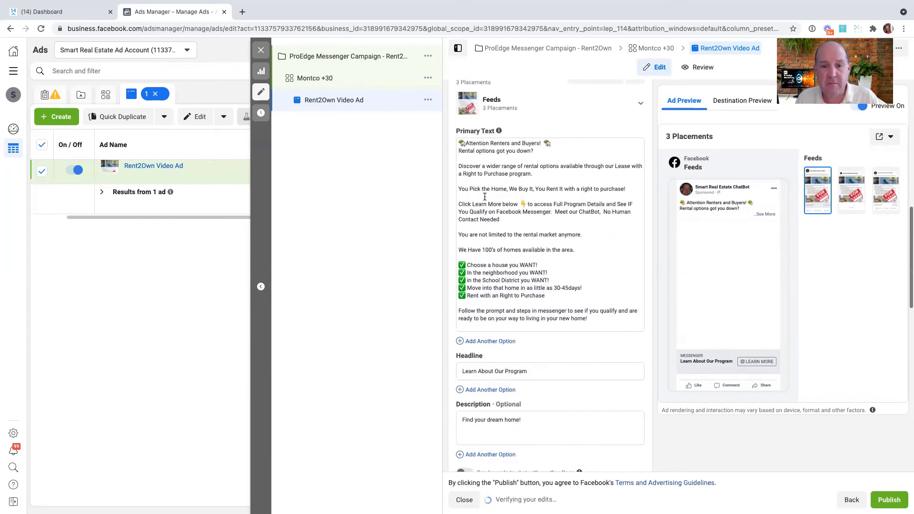
drag(473, 166, 502, 206)
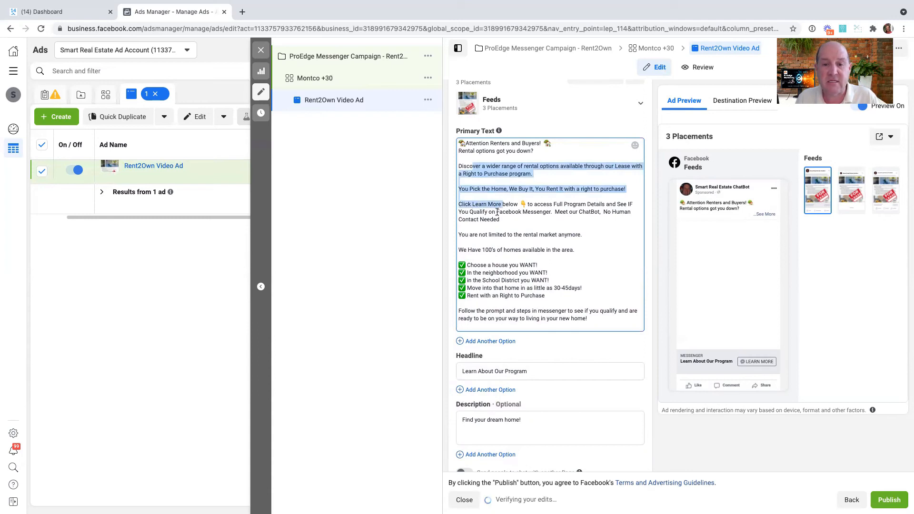
Choose Advanced Setup with JSON code for the ad's new message template.
scroll(501, 212, down, 3)
scroll(501, 215, down, 5)
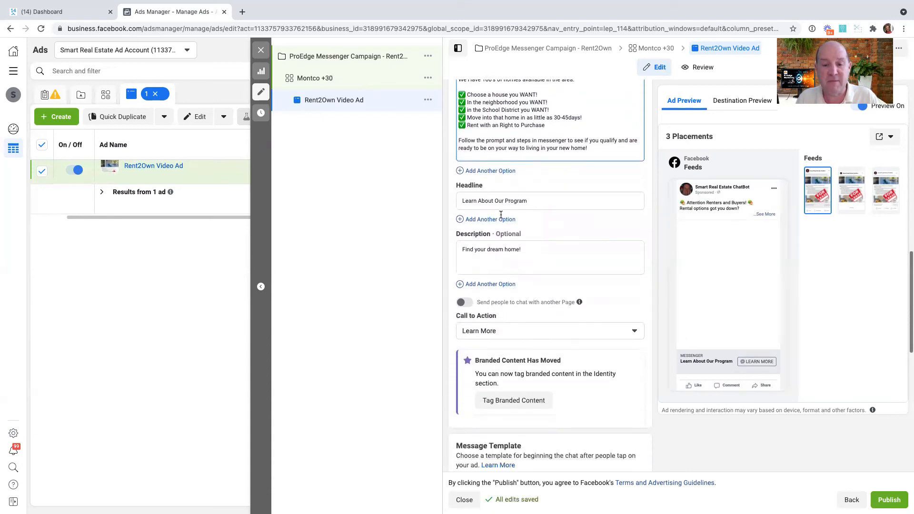
scroll(501, 214, down, 1)
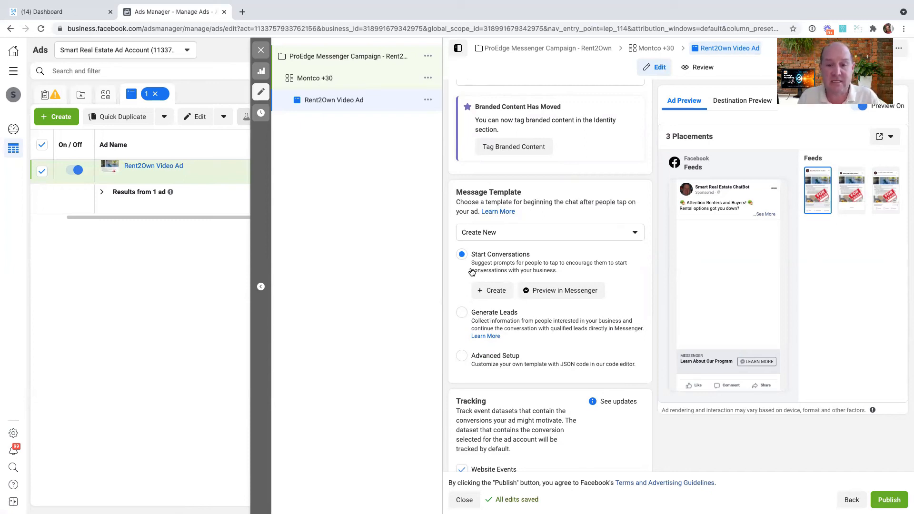
click(482, 361)
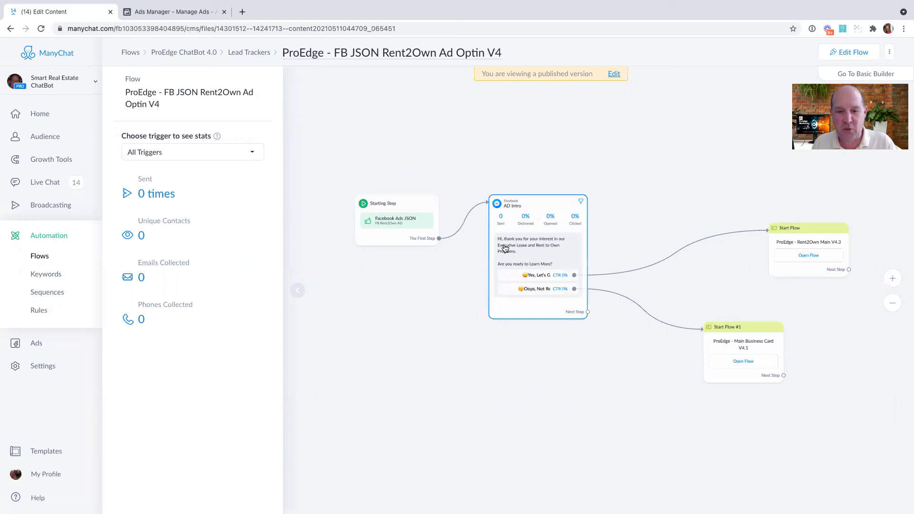
Examine the AD Intro message, its two reply buttons and the flows they start in the Rent2Own ad optin flow.
scroll(505, 247, up, 5)
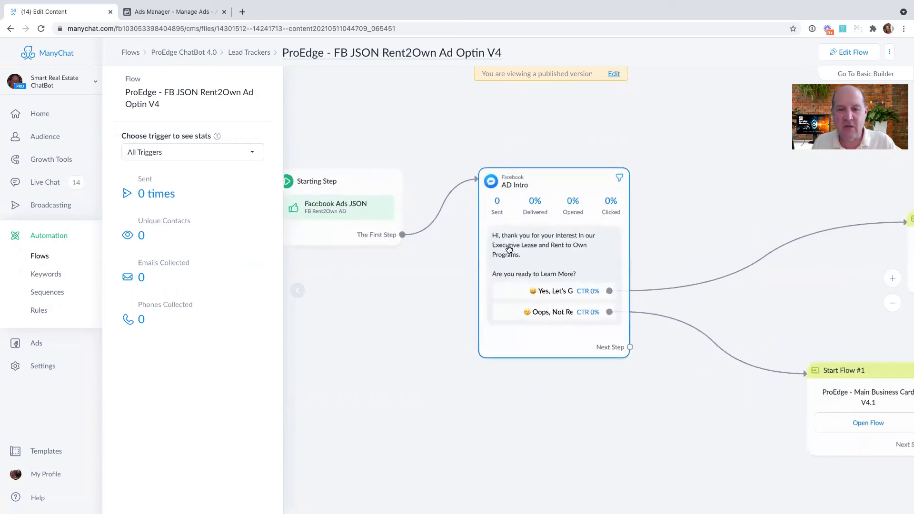
scroll(508, 249, up, 3)
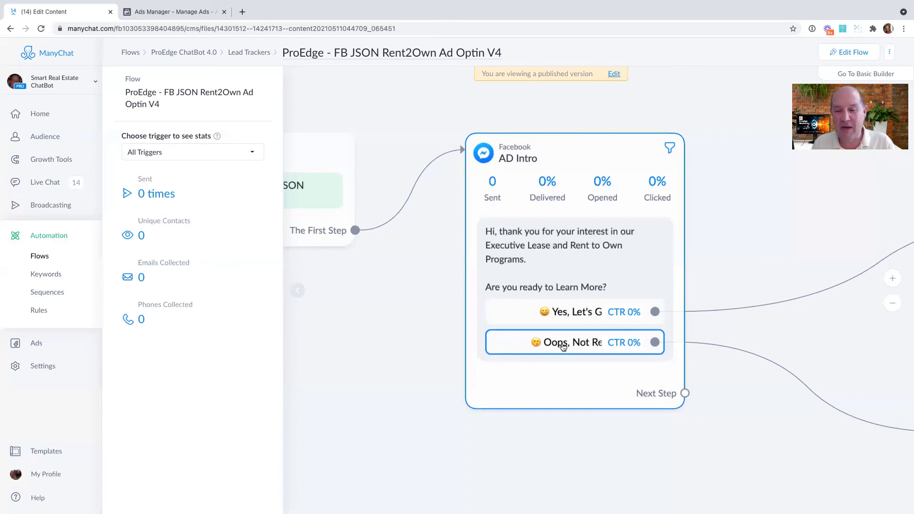
scroll(581, 356, down, 5)
drag(681, 408, 541, 374)
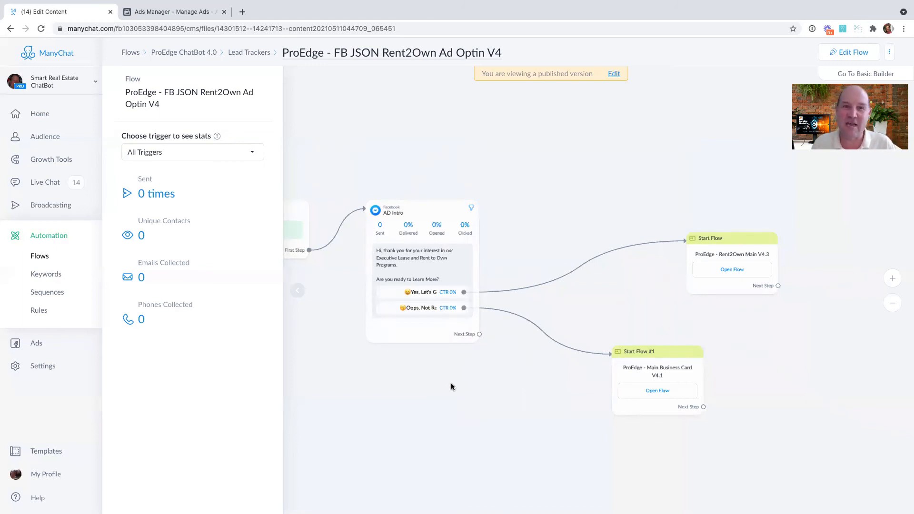
scroll(441, 352, left, 2)
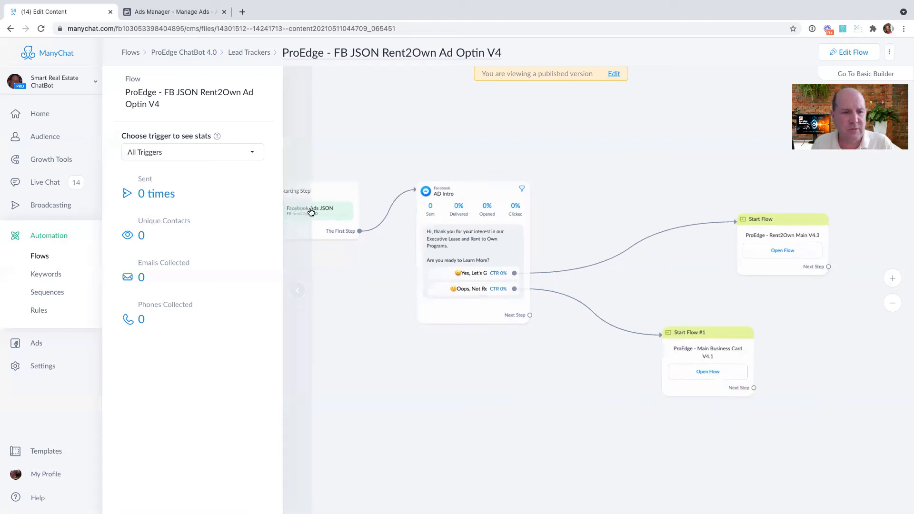
Open the Rent2Own ad optin flow for editing and review the trigger types available for its starting step.
click(847, 52)
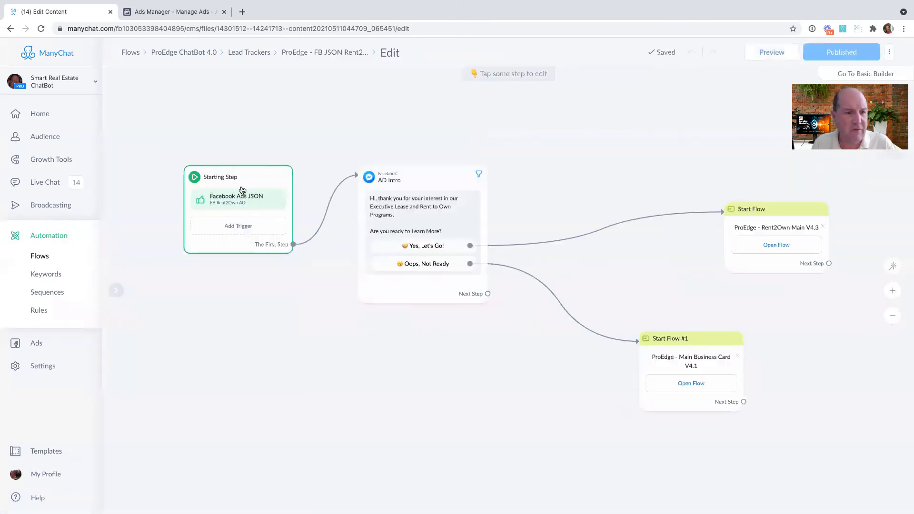
click(231, 179)
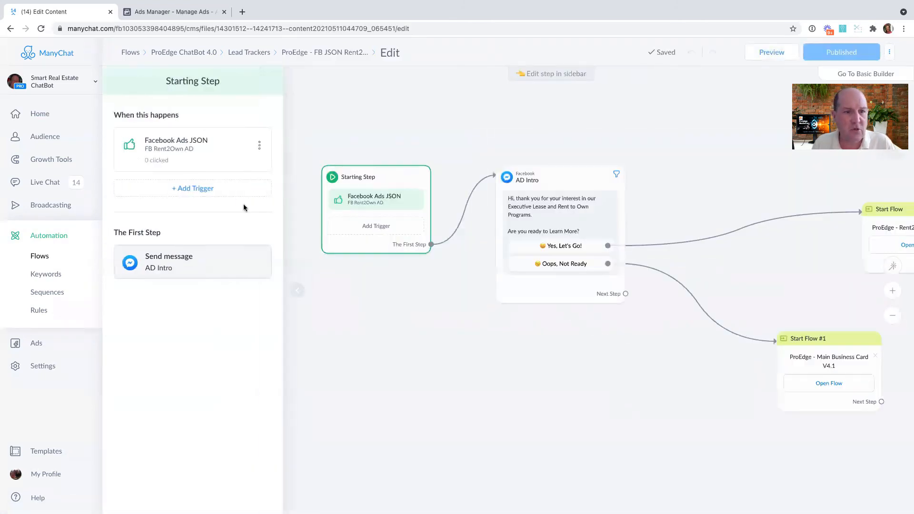
click(192, 193)
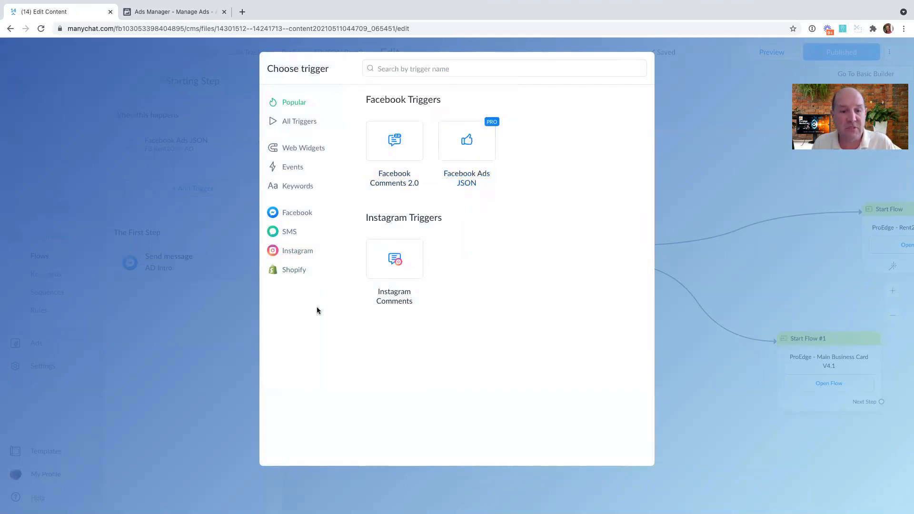
click(238, 311)
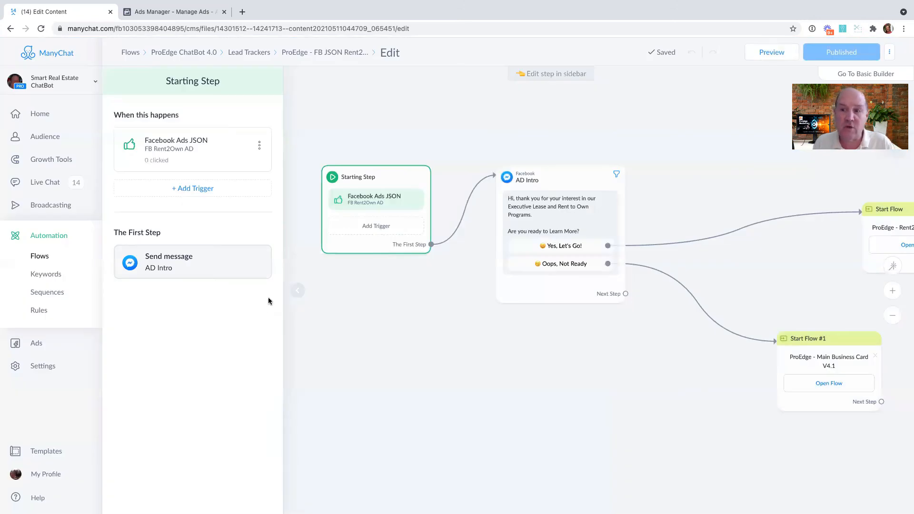
Copy the JSON code of the starting step's FB Rent2Own AD trigger to the clipboard.
click(178, 144)
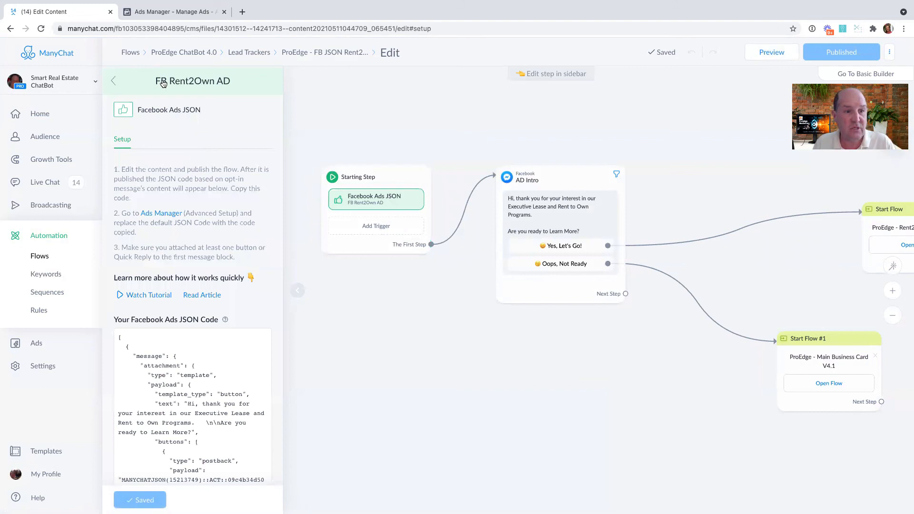
scroll(192, 184, down, 4)
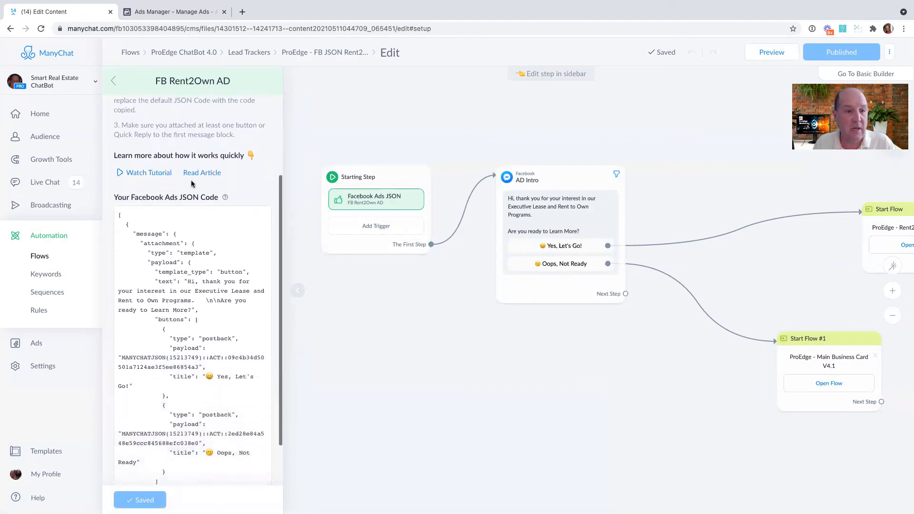
scroll(192, 184, down, 1)
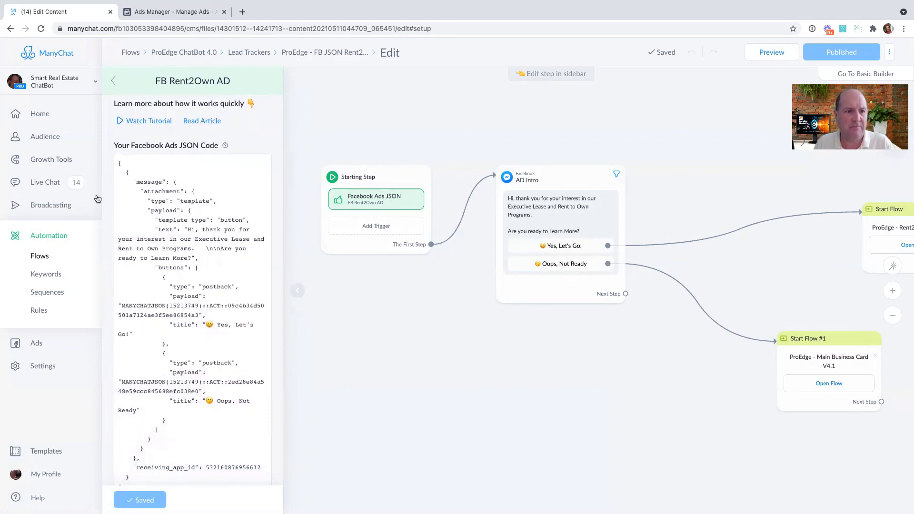
scroll(160, 279, down, 2)
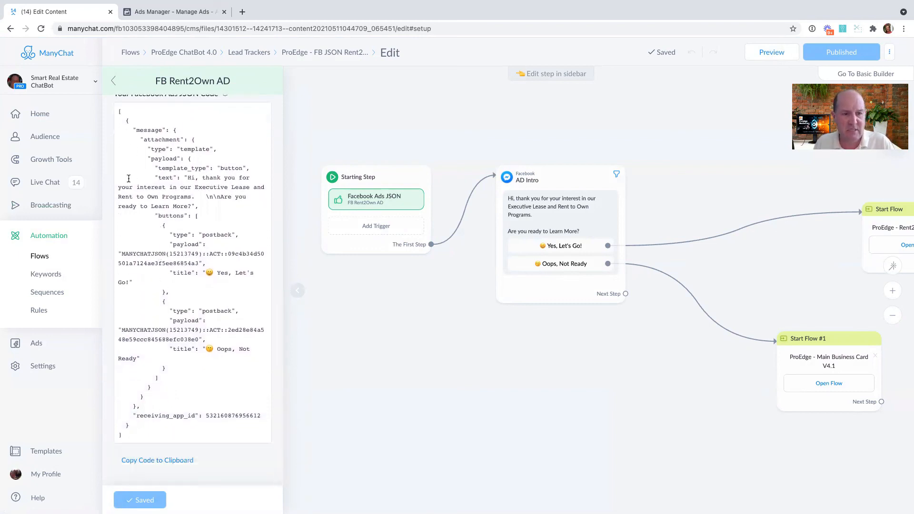
click(150, 462)
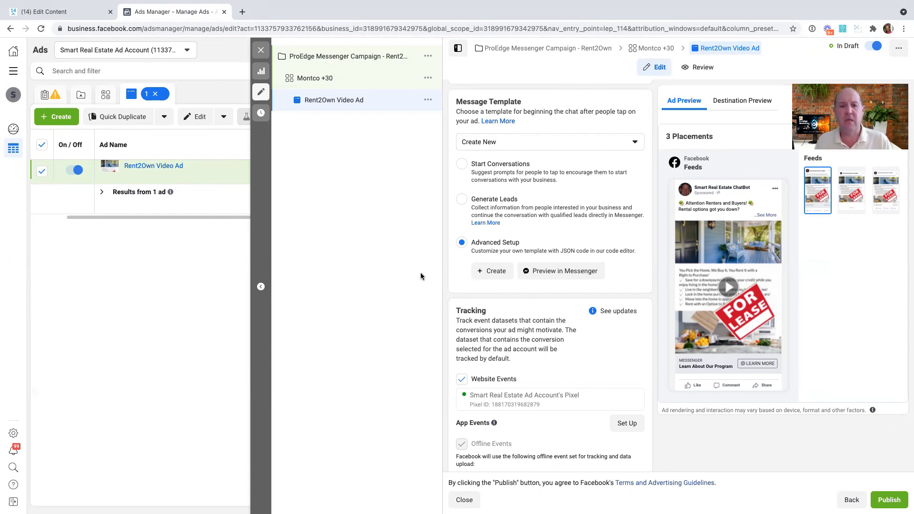
In Ads Manager, create the advanced message template and replace its default JSON with the code copied from ManyChat.
click(493, 272)
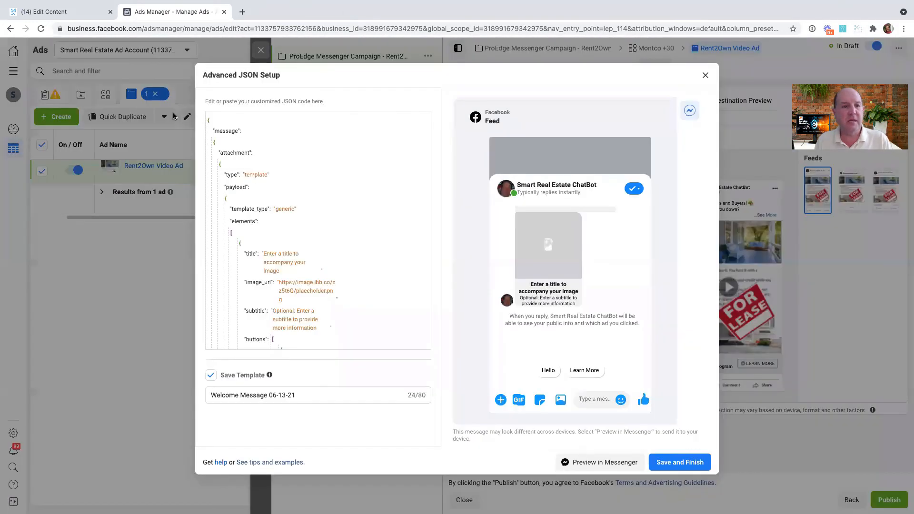
drag(208, 120, 178, 92)
key(BackSpace)
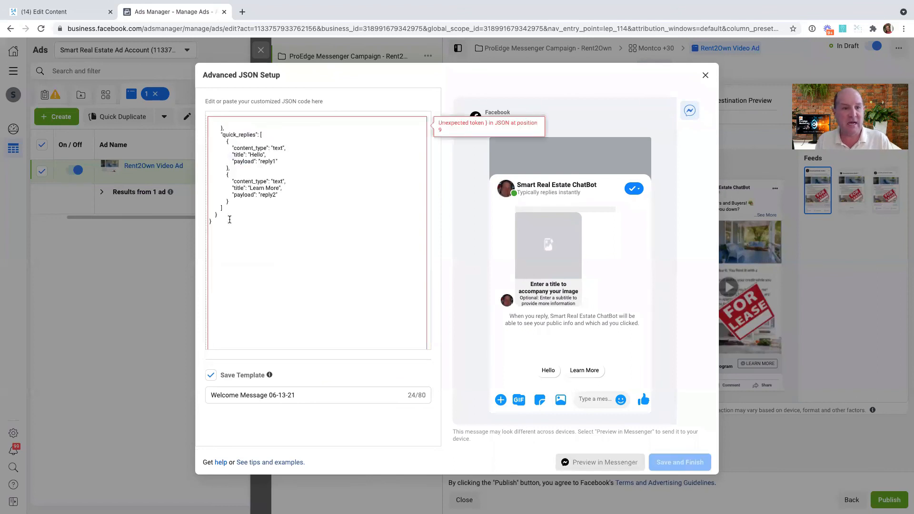
drag(226, 227, 198, 114)
key(BackSpace)
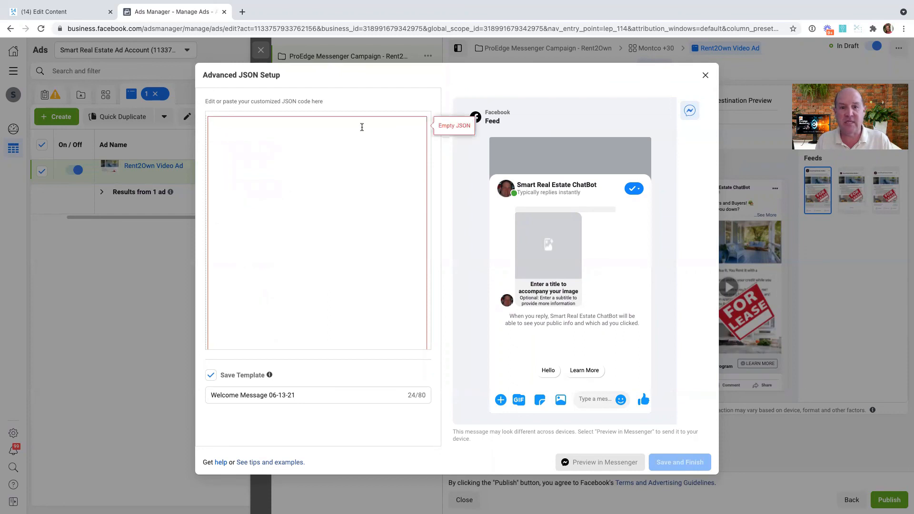
right_click(221, 130)
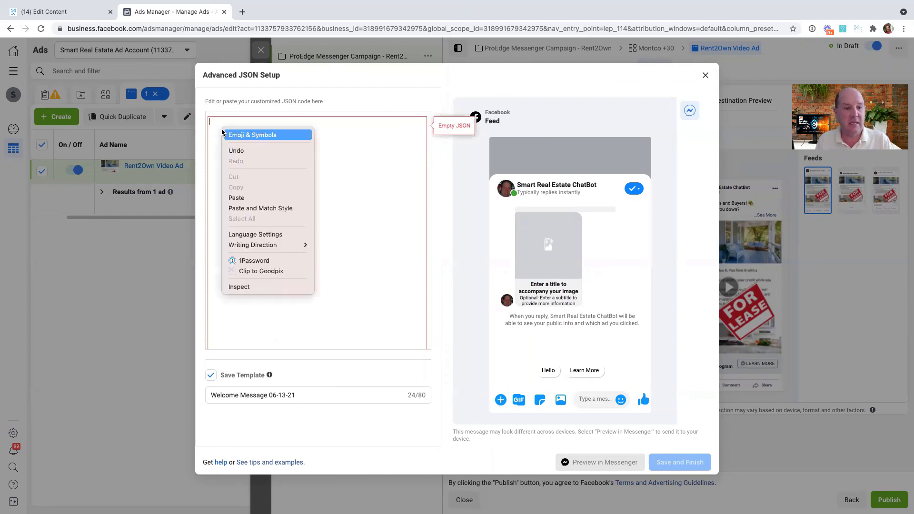
click(236, 197)
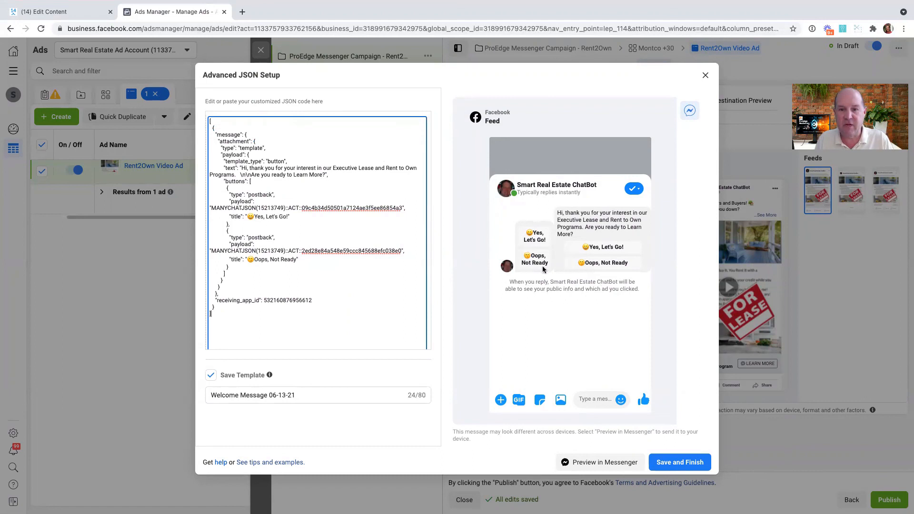
Save the message template as "ProEdge Optin - Rent2Own" and select it as the ad's existing template.
triple_click(239, 394)
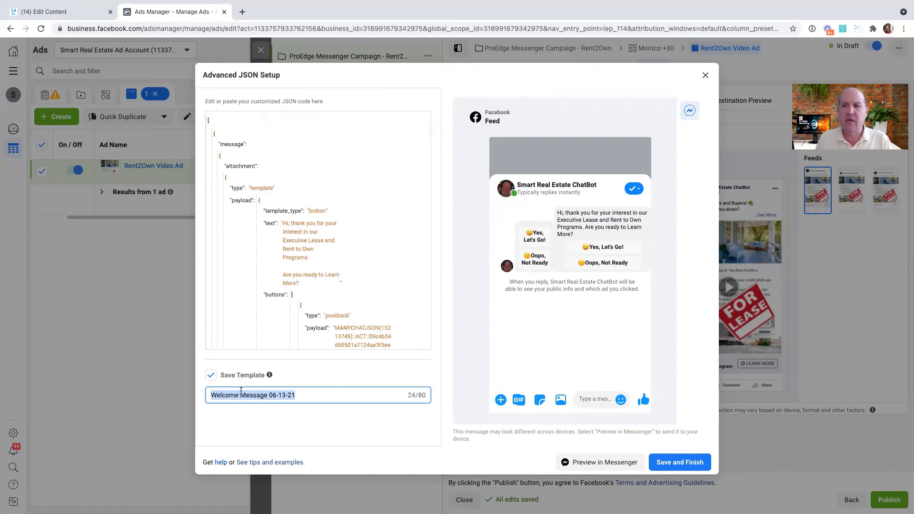
text(ProE)
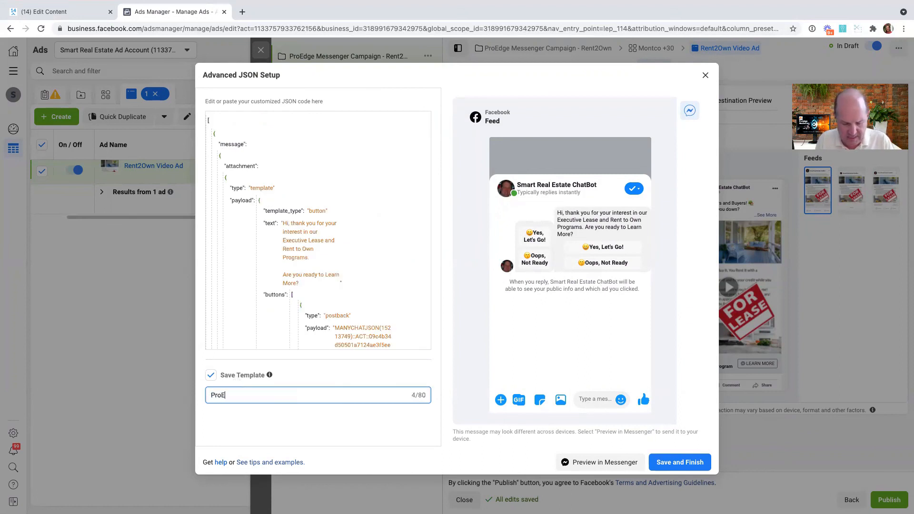
text(dge Opti)
text(n)
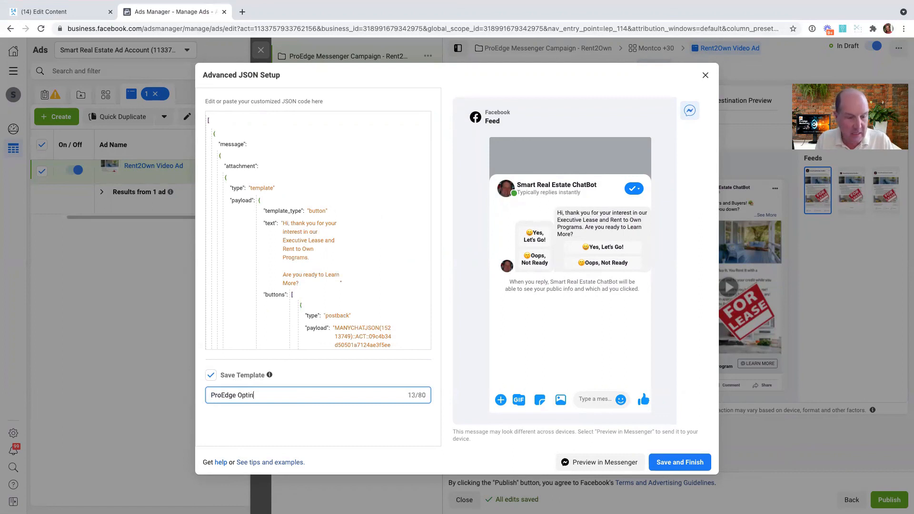
text( - Rent)
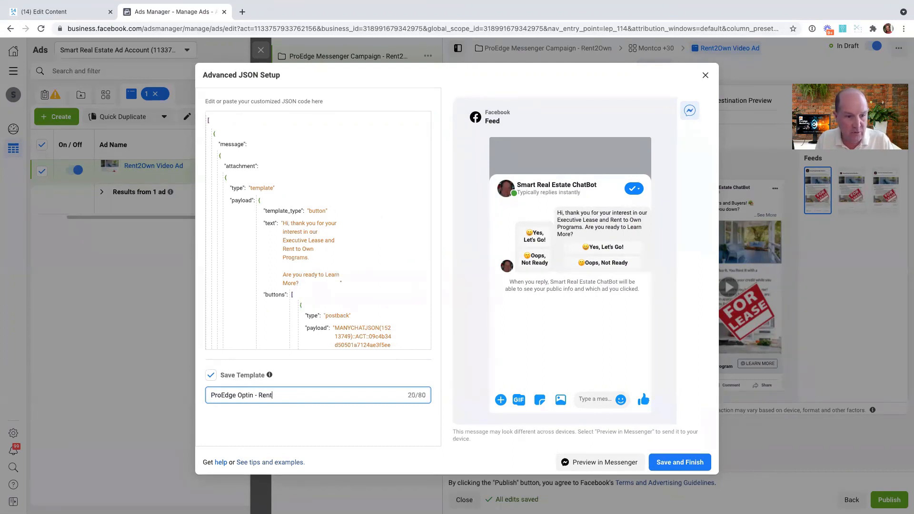
text(2Own)
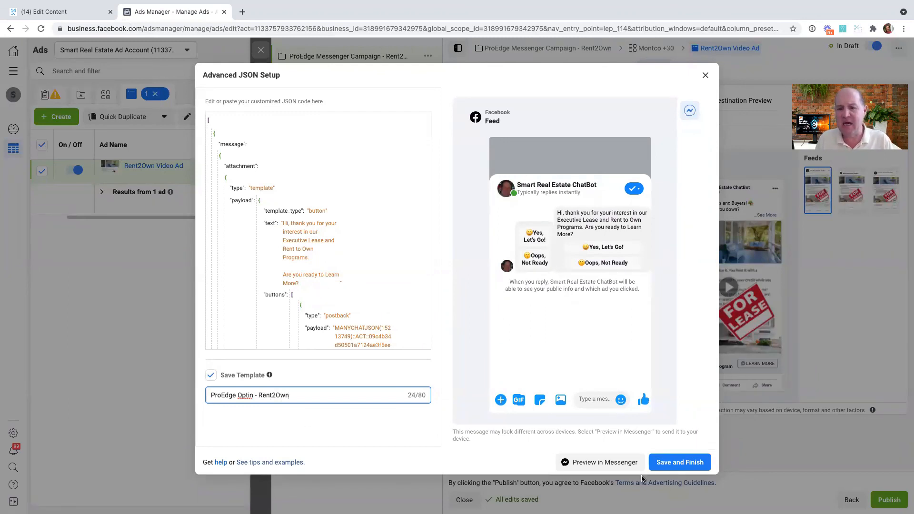
click(671, 464)
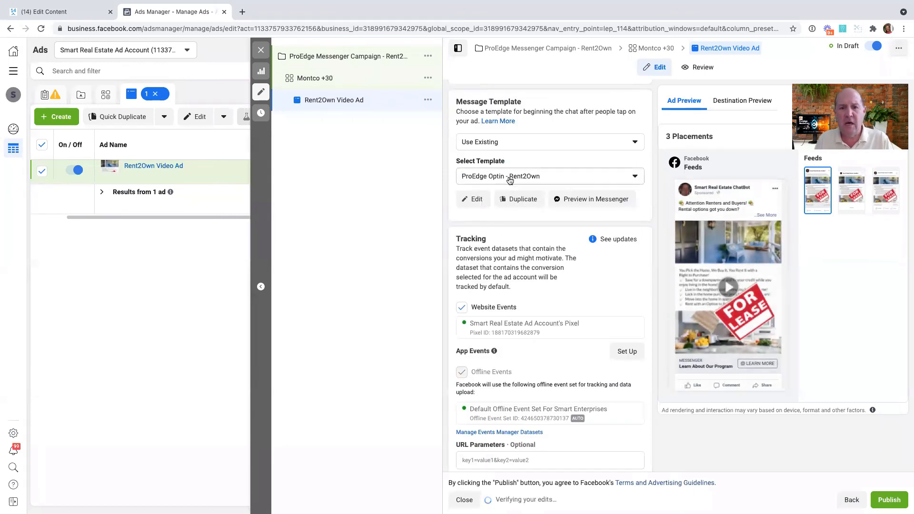
click(509, 178)
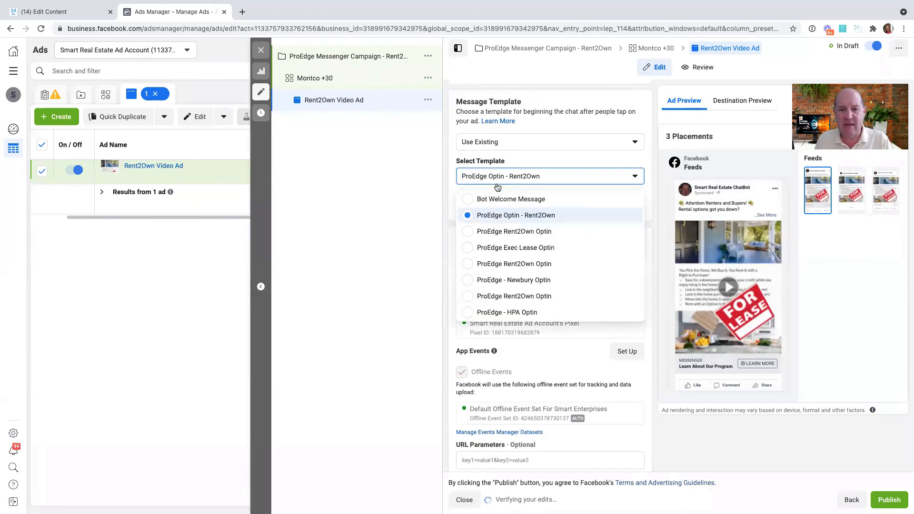
click(494, 215)
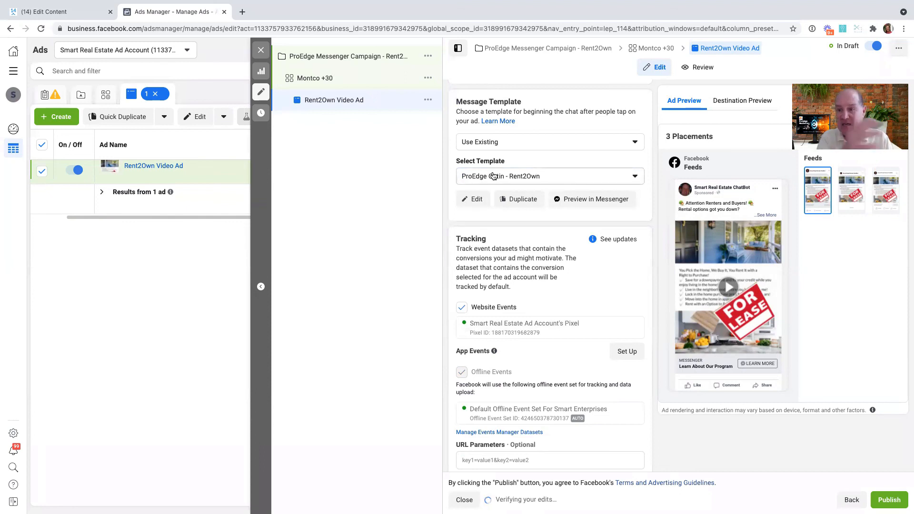